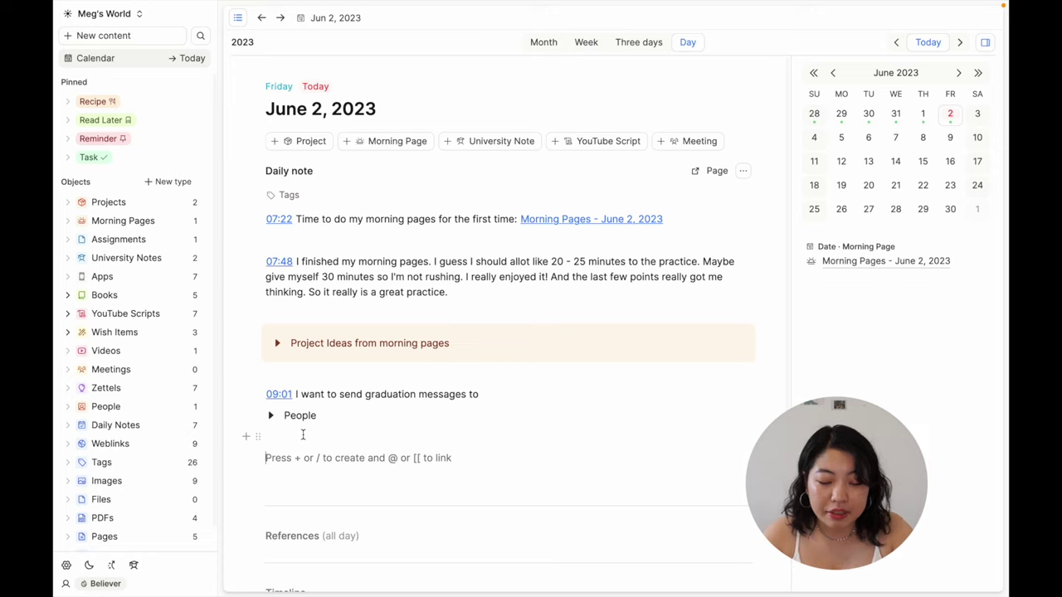
Step: Add a current-time entry to the daily note reading "This is a test sentence! I am recording a #Capacities video!", using the existing Capacities tag
type("/")
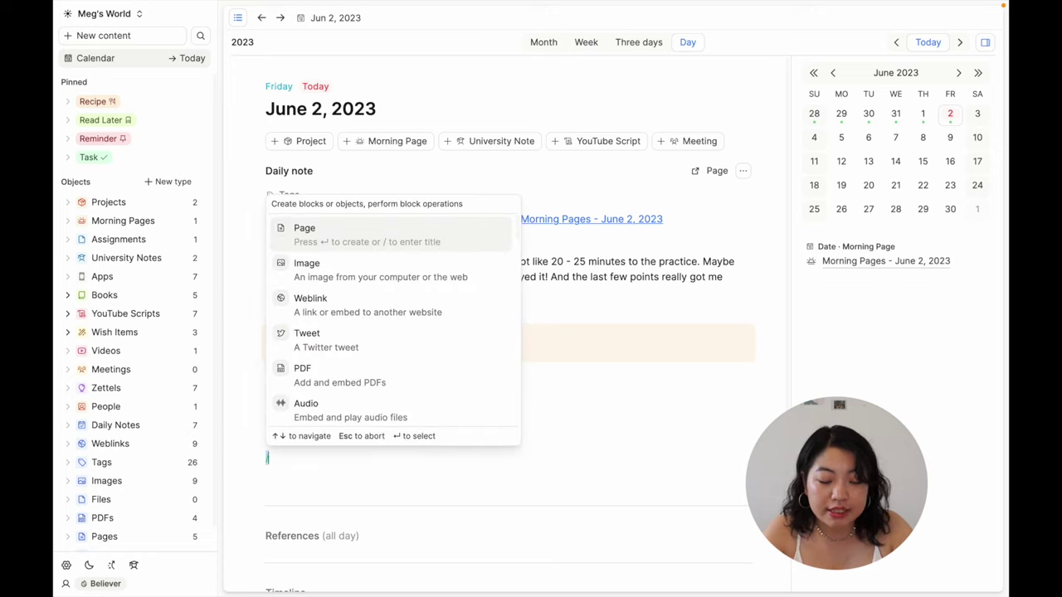
type("time")
key("Return")
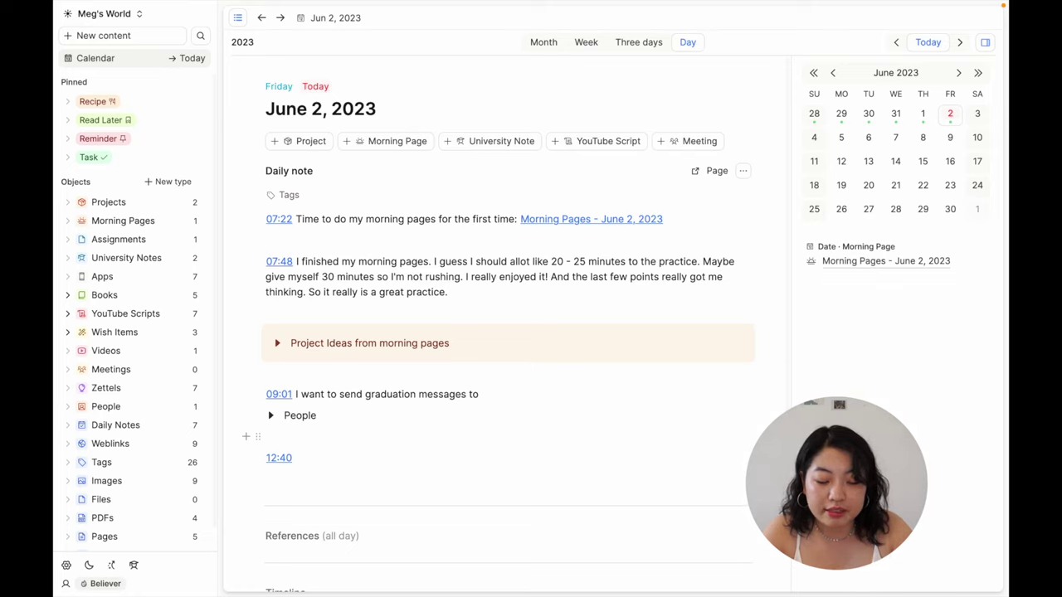
type("This is")
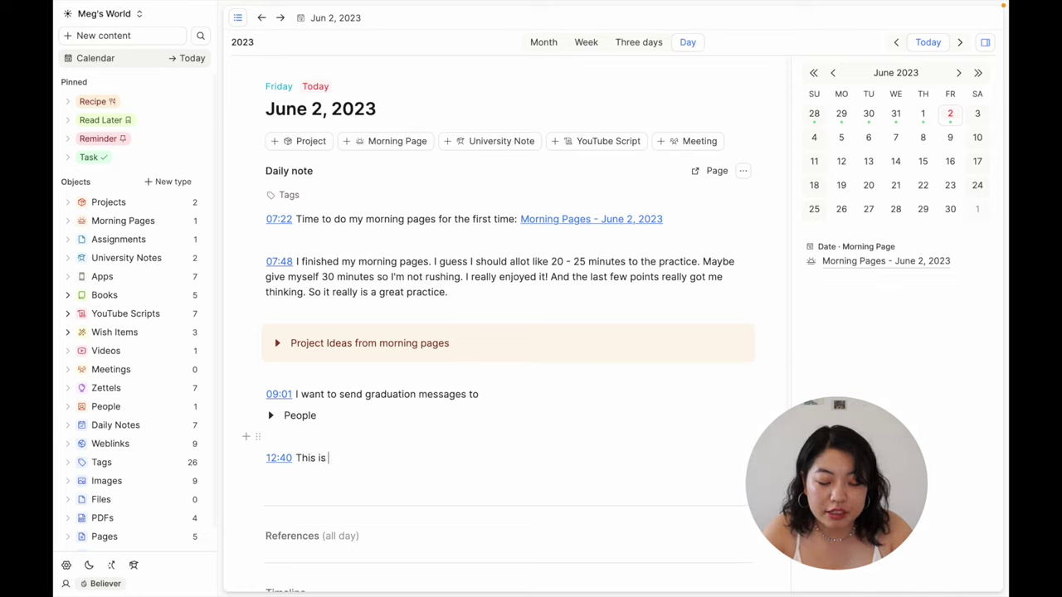
type(" a test se")
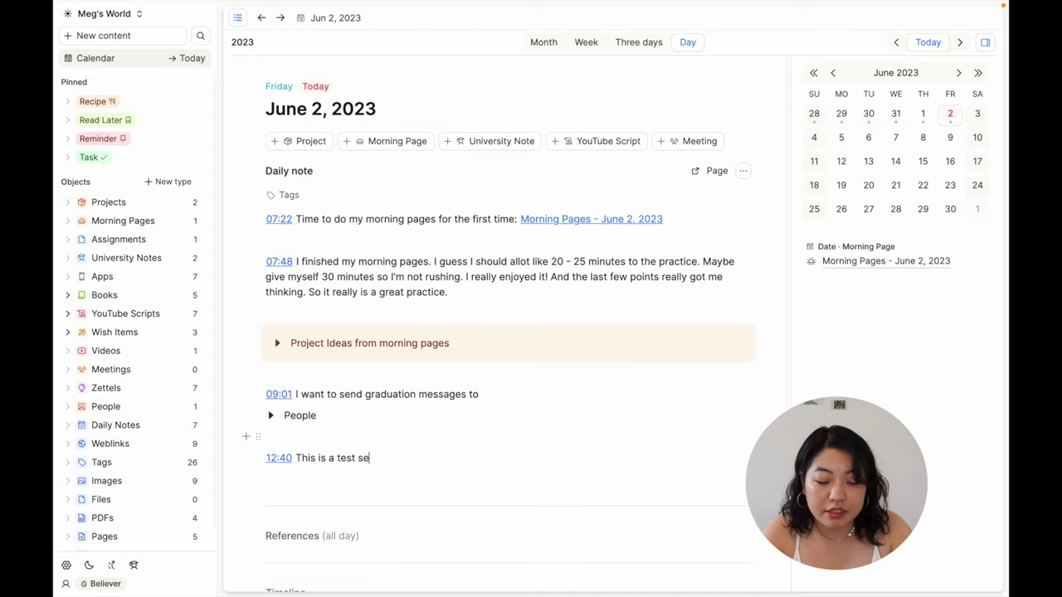
type("ntence! I am re")
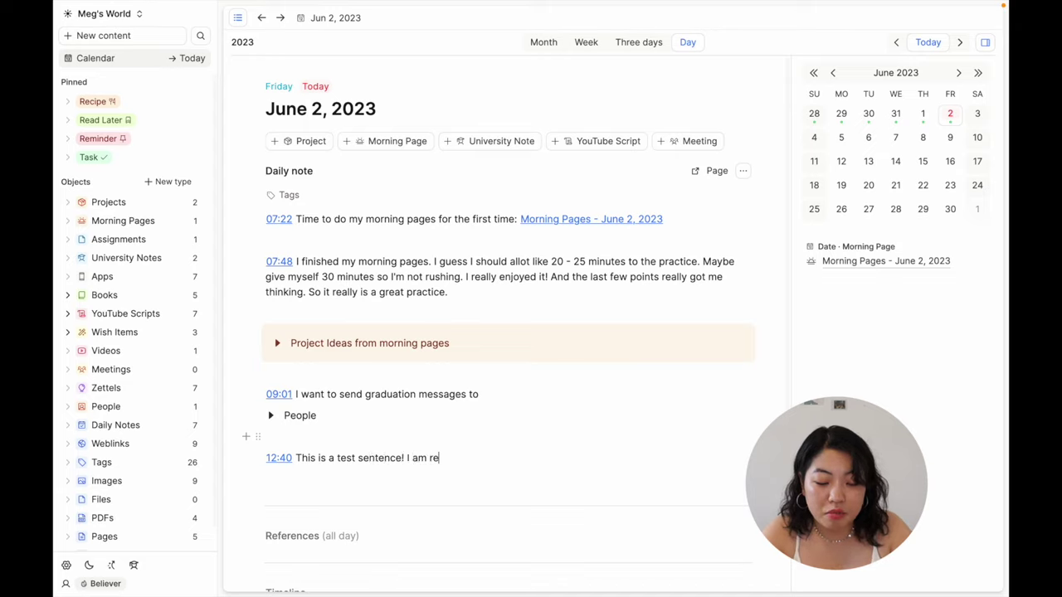
type("cording a ")
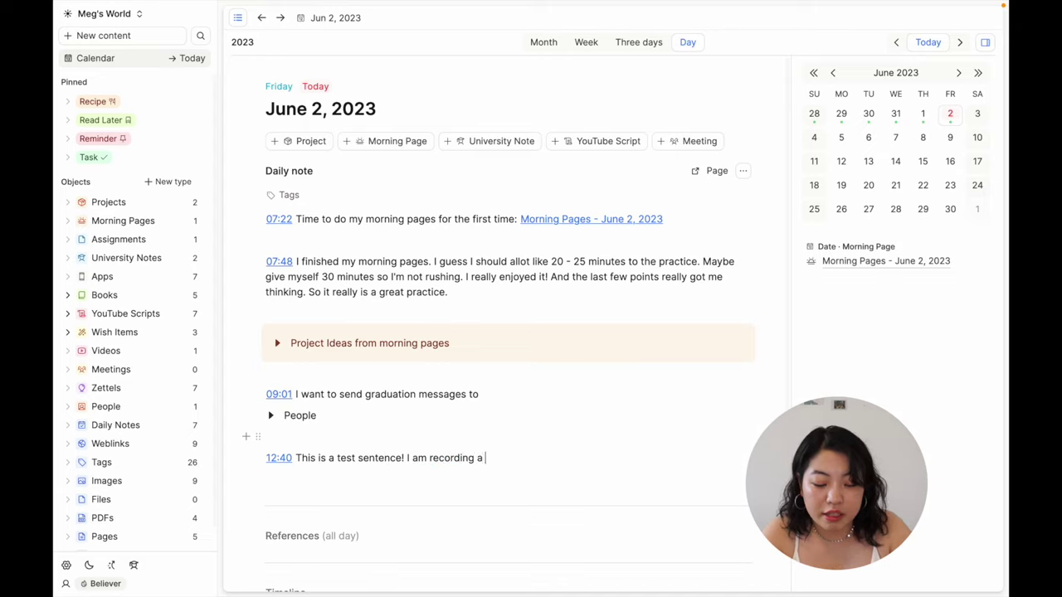
type("#Capaci")
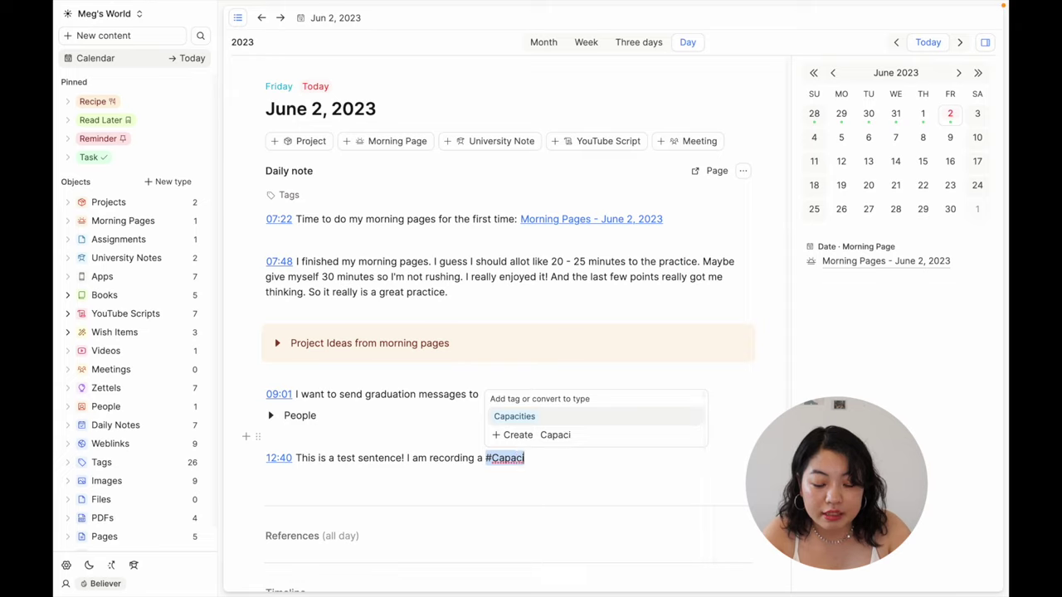
key("Return")
type("video!")
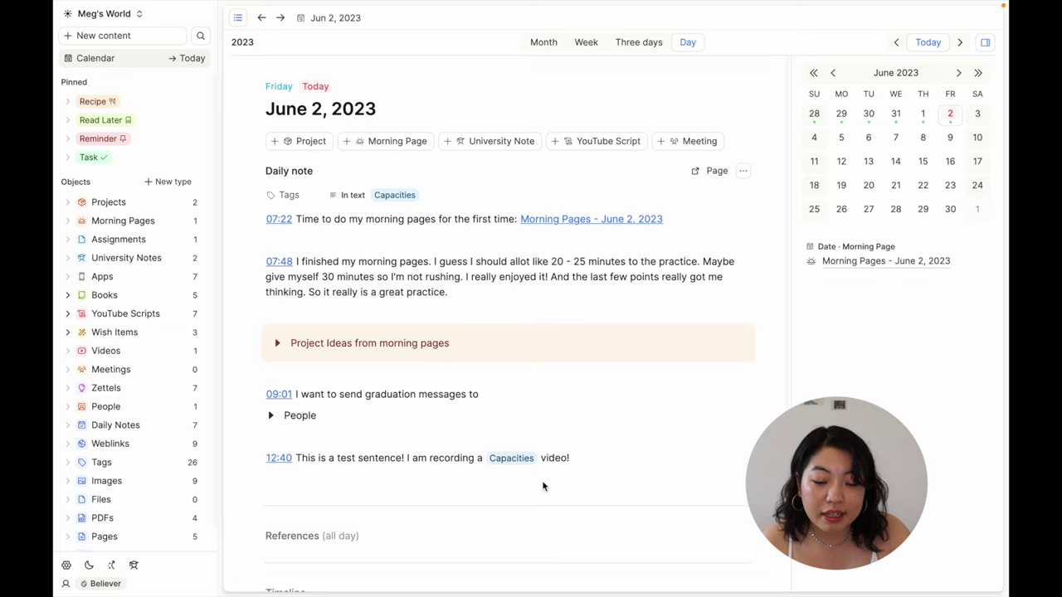
Step: Expand the daily note's all-day References section to view it, and collapse it again
scroll(542, 486, "down", 5)
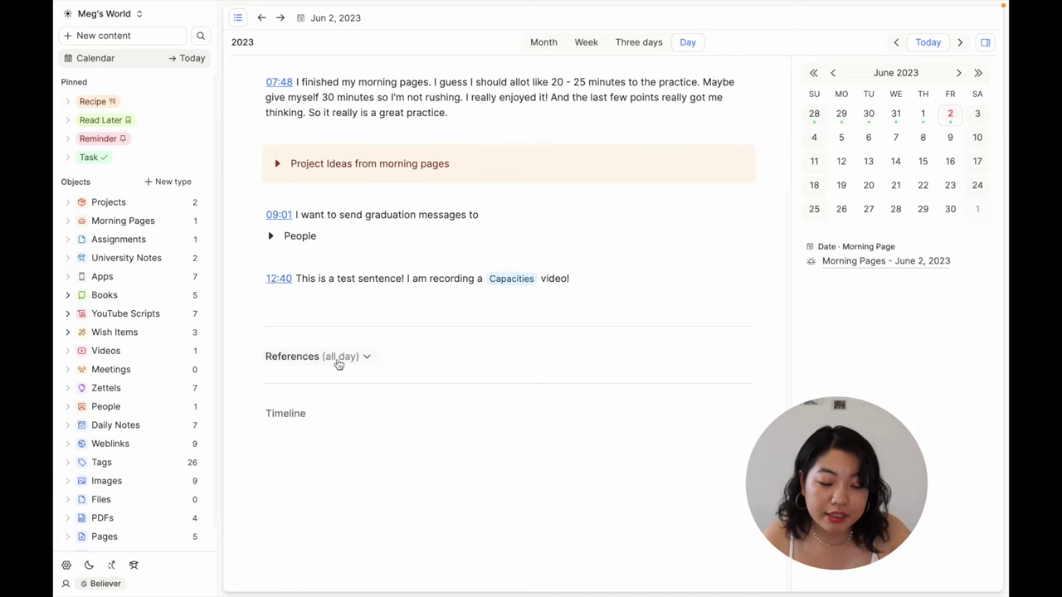
left_click(339, 365)
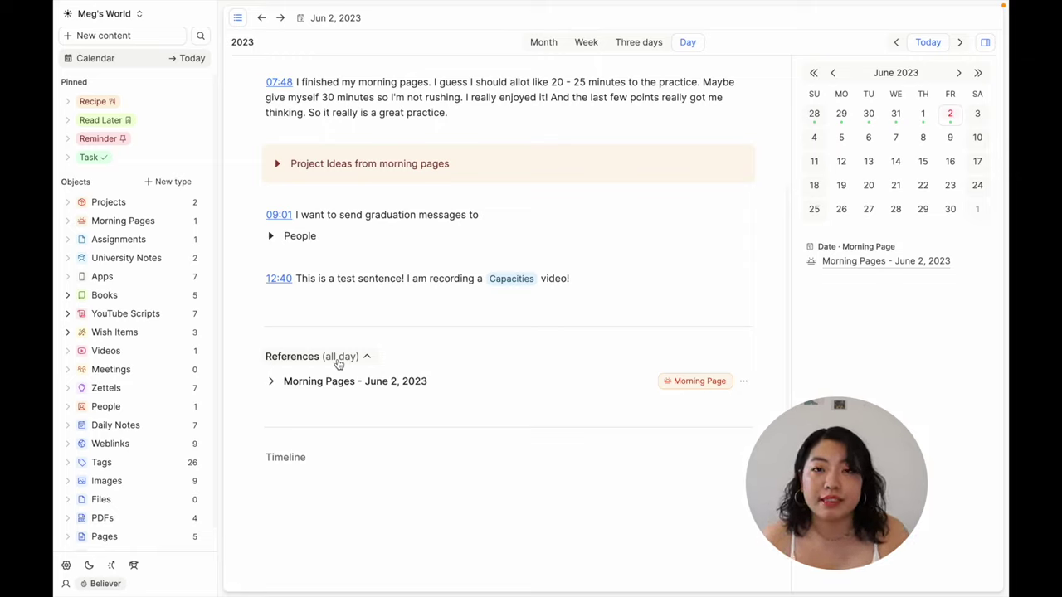
left_click(338, 365)
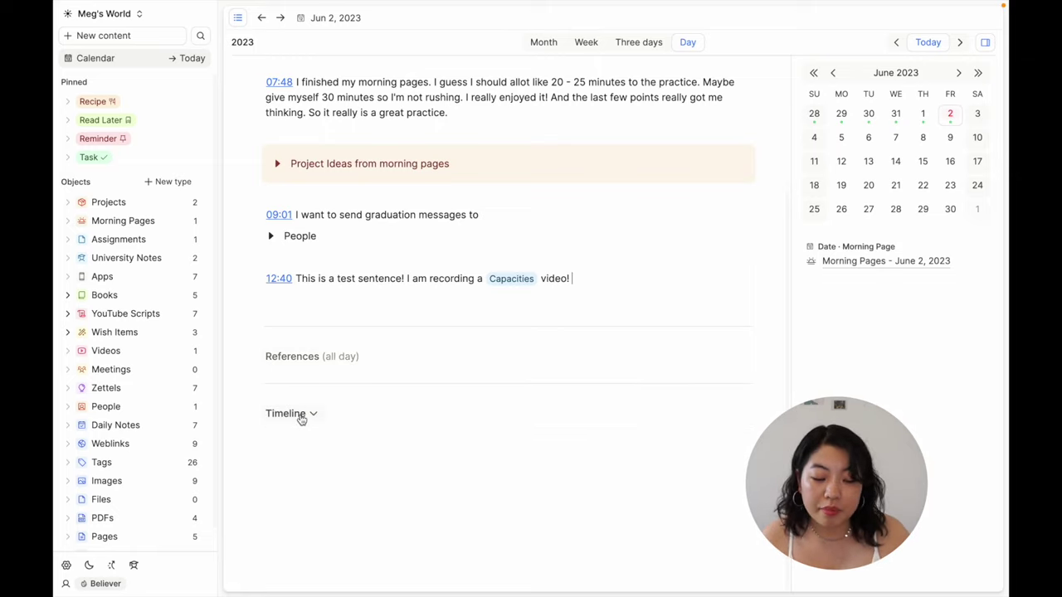
Step: Expand the day's Timeline, look through its entries, and collapse it again
left_click(305, 413)
scroll(363, 415, "down", 10)
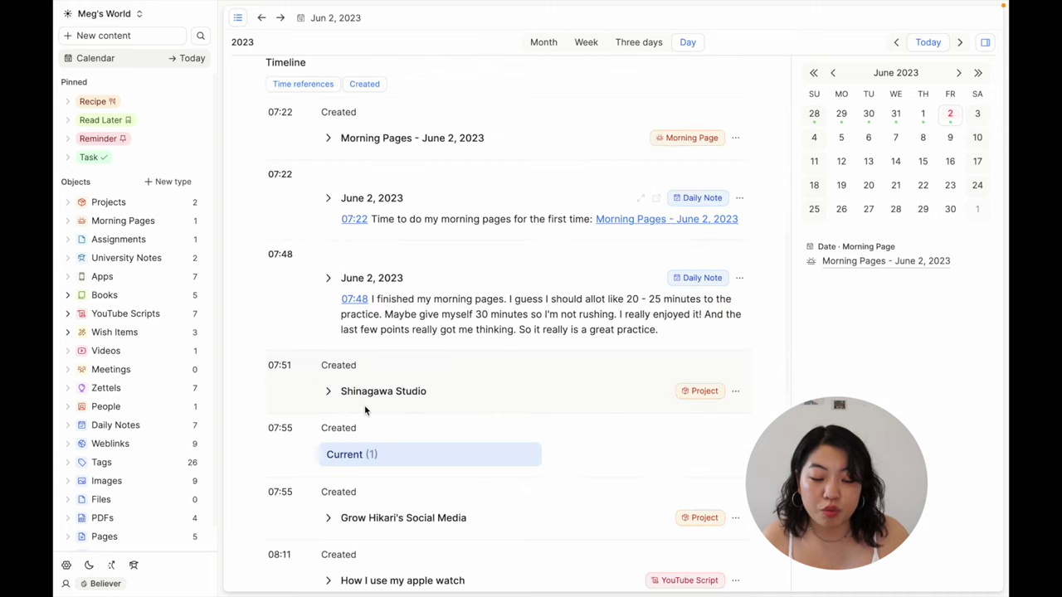
scroll(364, 404, "down", 2)
scroll(362, 407, "up", 15)
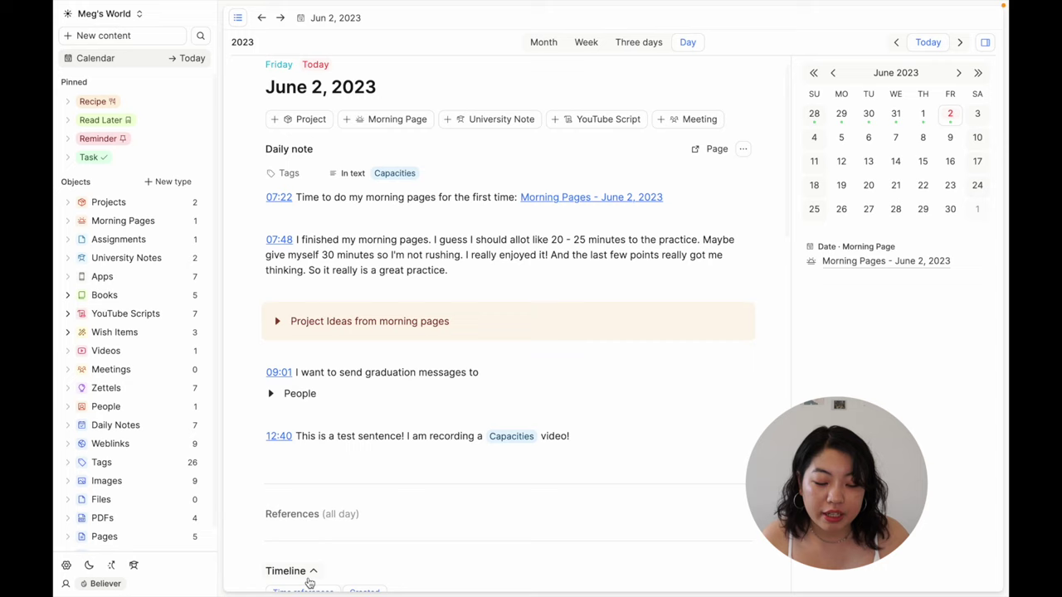
left_click(308, 574)
scroll(389, 522, "up", 1)
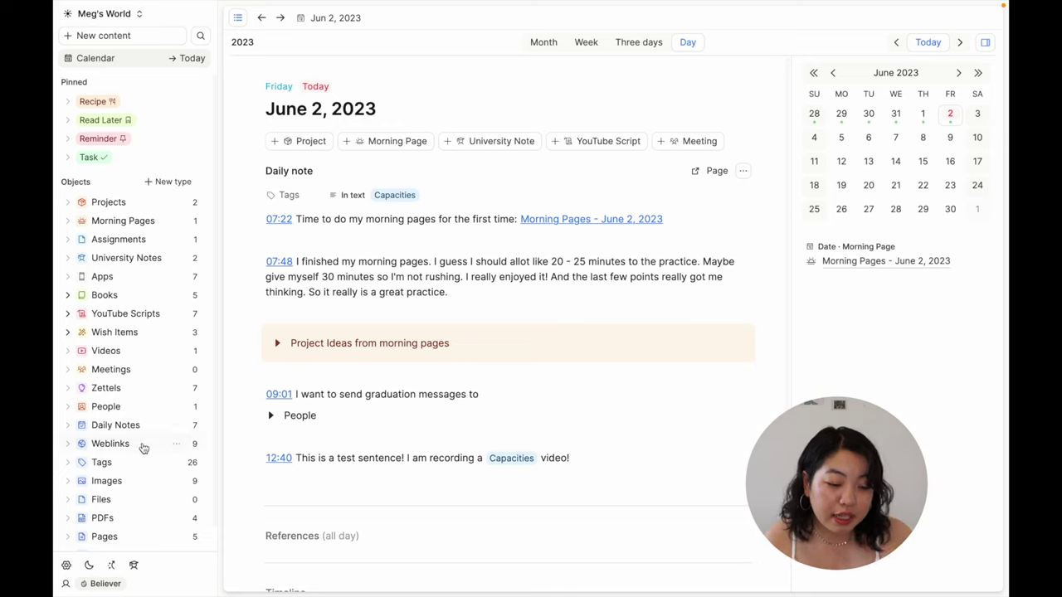
Step: View the YouTube Scripts, Wish Items and Books dashboards, ending on the Building a Second Brain book page
scroll(142, 448, "down", 1)
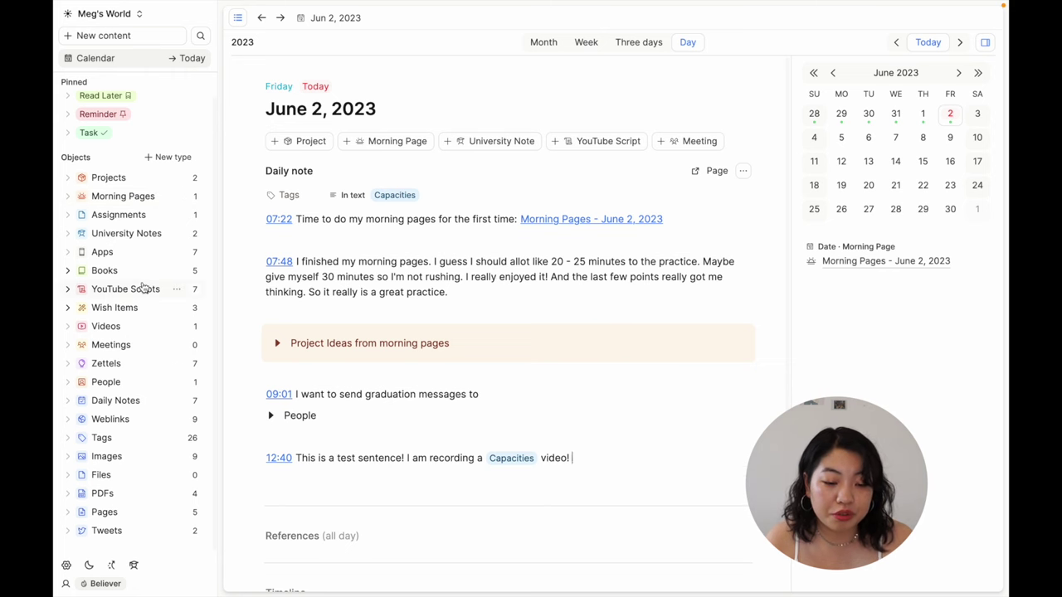
left_click(142, 287)
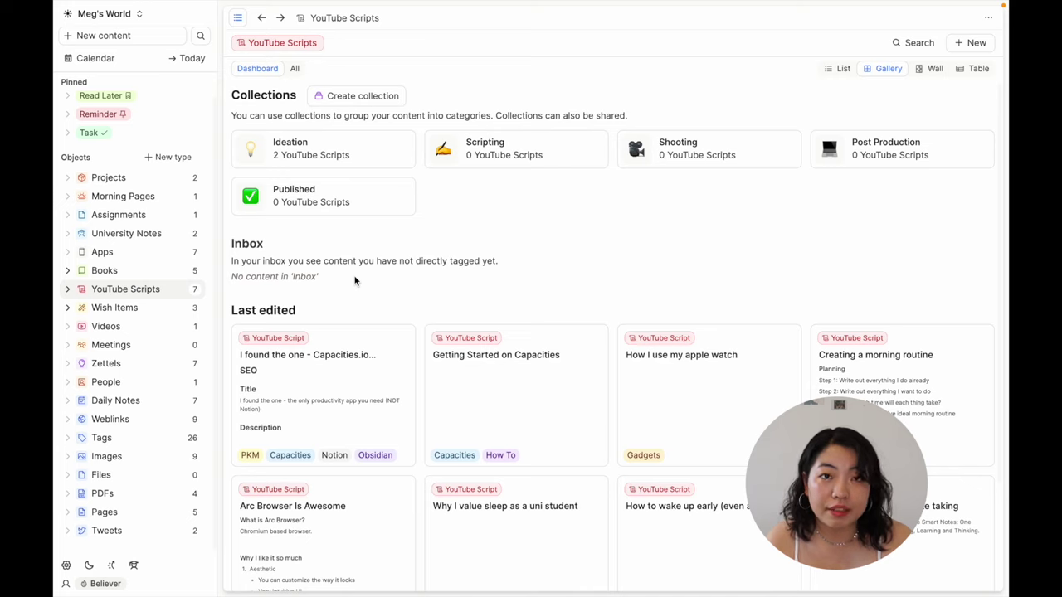
left_click(159, 318)
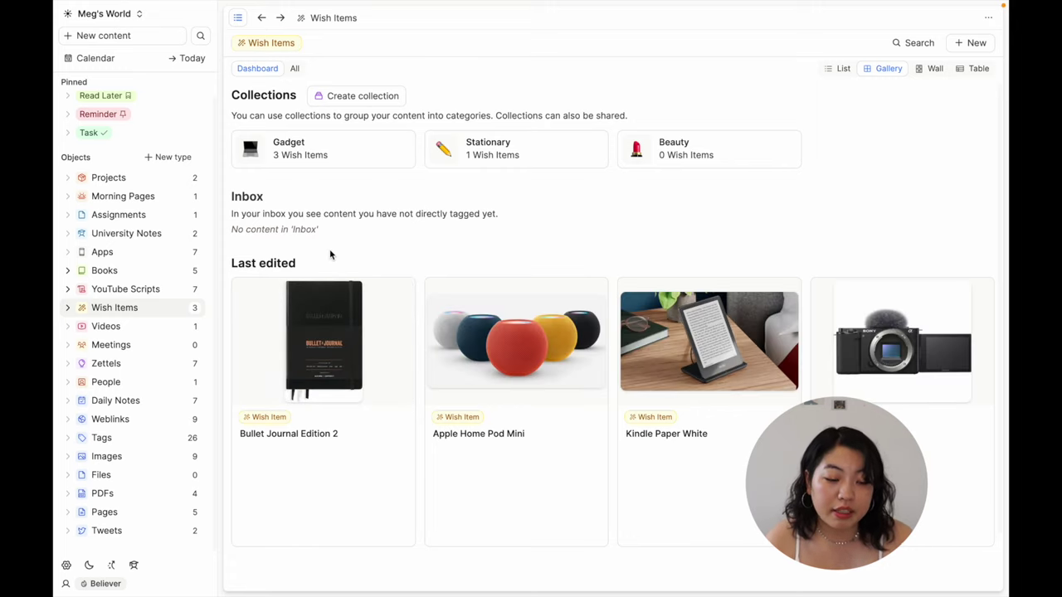
left_click(104, 271)
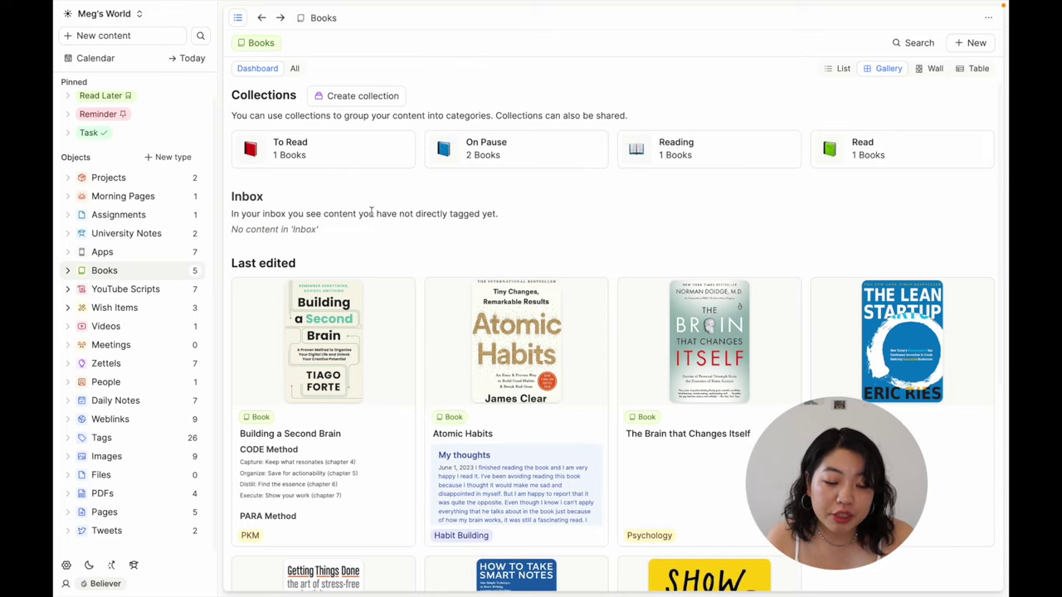
left_click(348, 348)
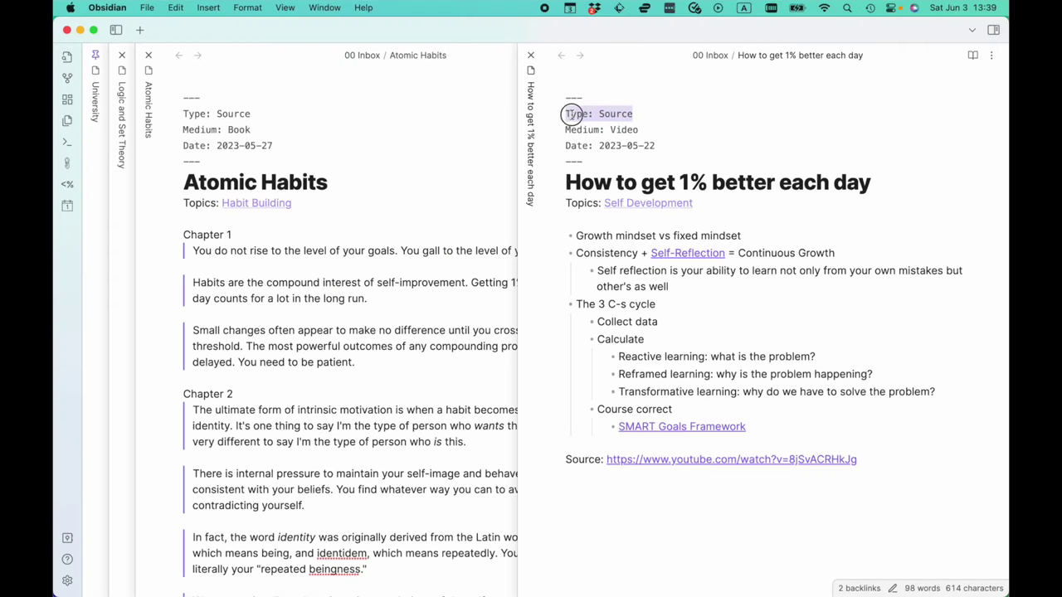
Step: In Obsidian, examine the type or tag line atop the Atomic Habits, Logic and Set Theory and University notes
left_click(658, 114)
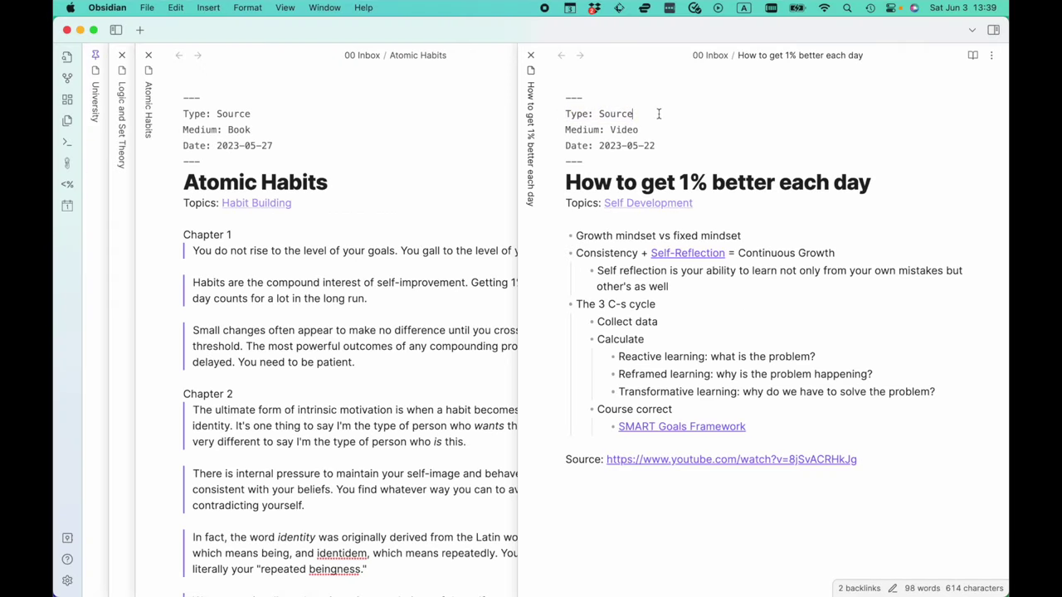
left_click(253, 114)
left_click_drag(253, 114, 179, 117)
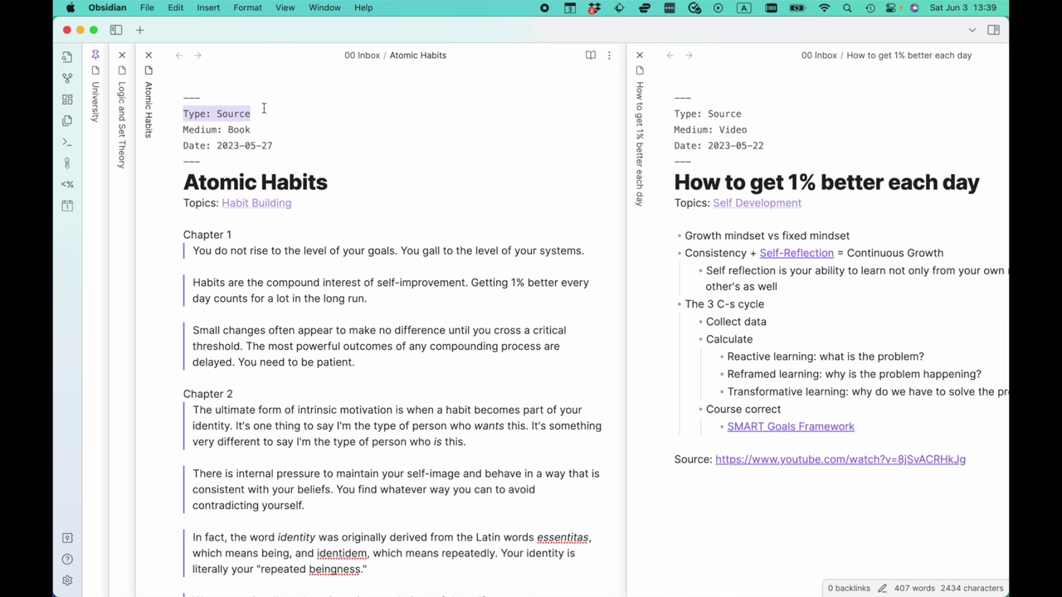
left_click(264, 109)
scroll(285, 167, "left", 2)
scroll(284, 167, "left", 5)
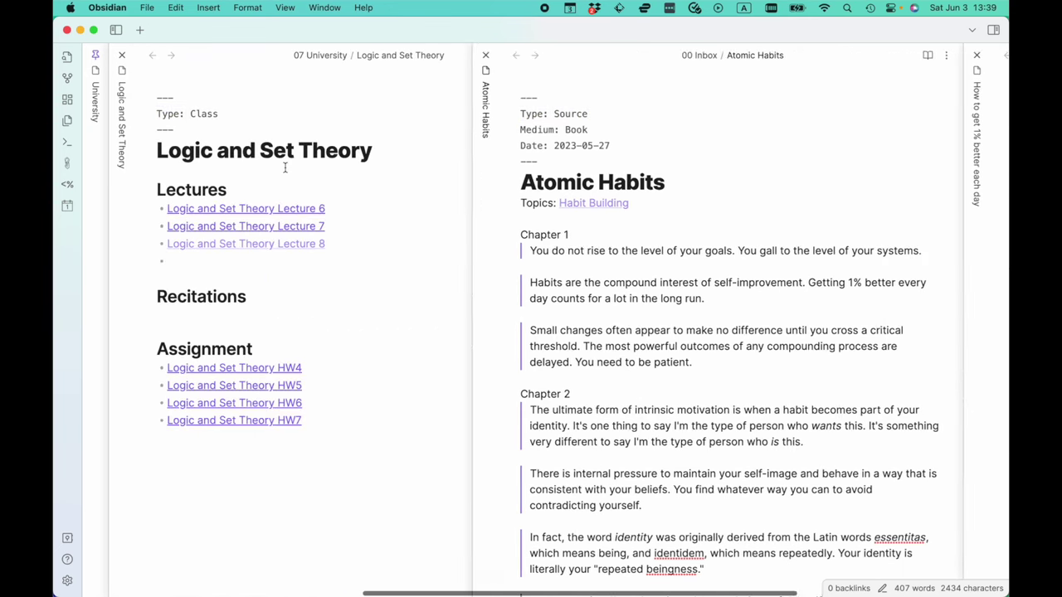
left_click_drag(219, 113, 117, 119)
scroll(146, 122, "left", 5)
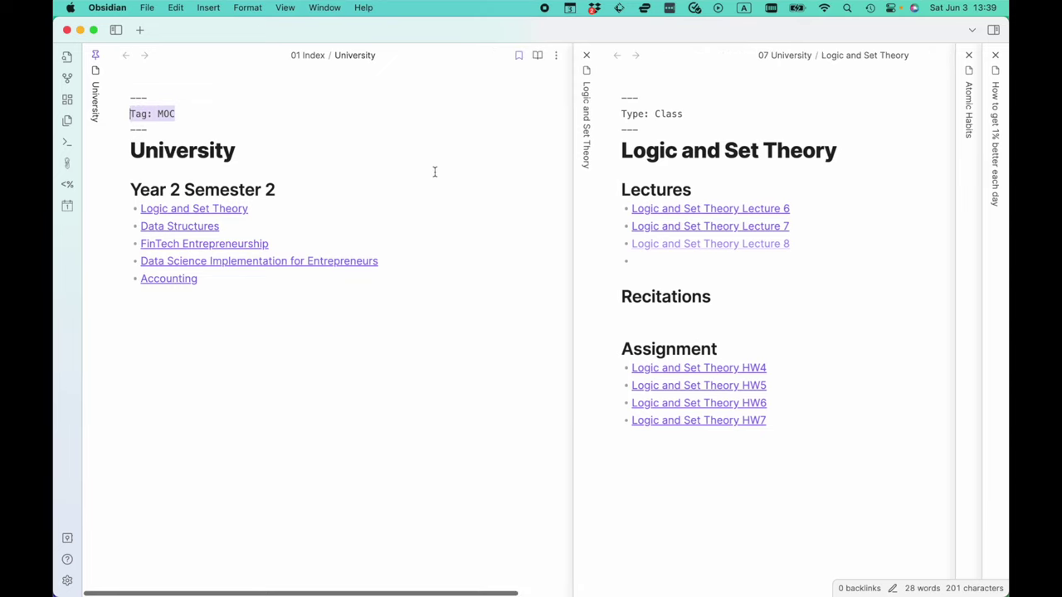
Step: Follow the links from How to get 1% better each day to Self-Reflection and Continuous Growth, and examine each note's type line
scroll(434, 171, "right", 8)
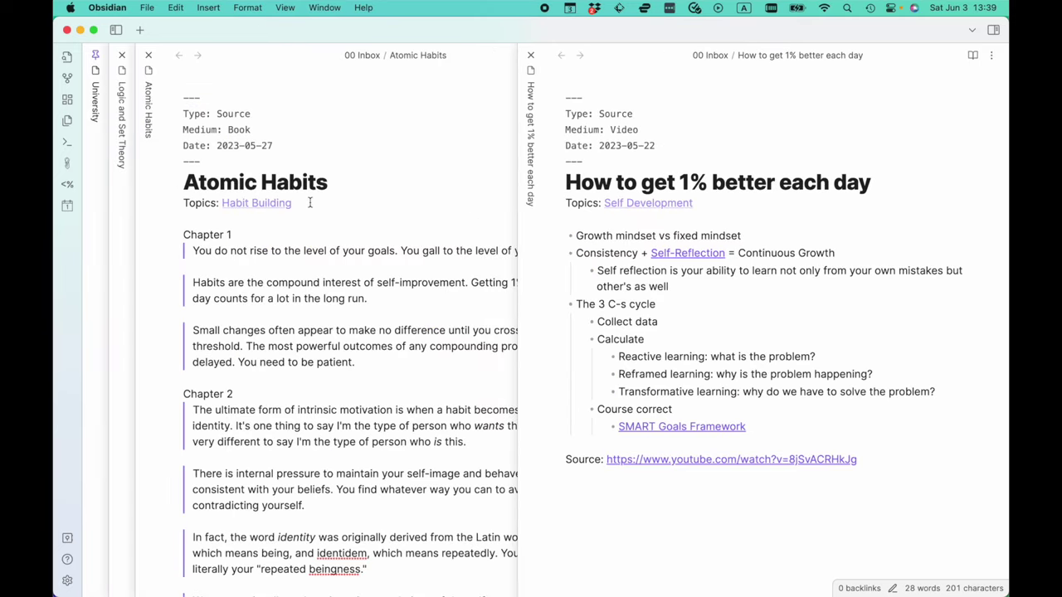
left_click(684, 253)
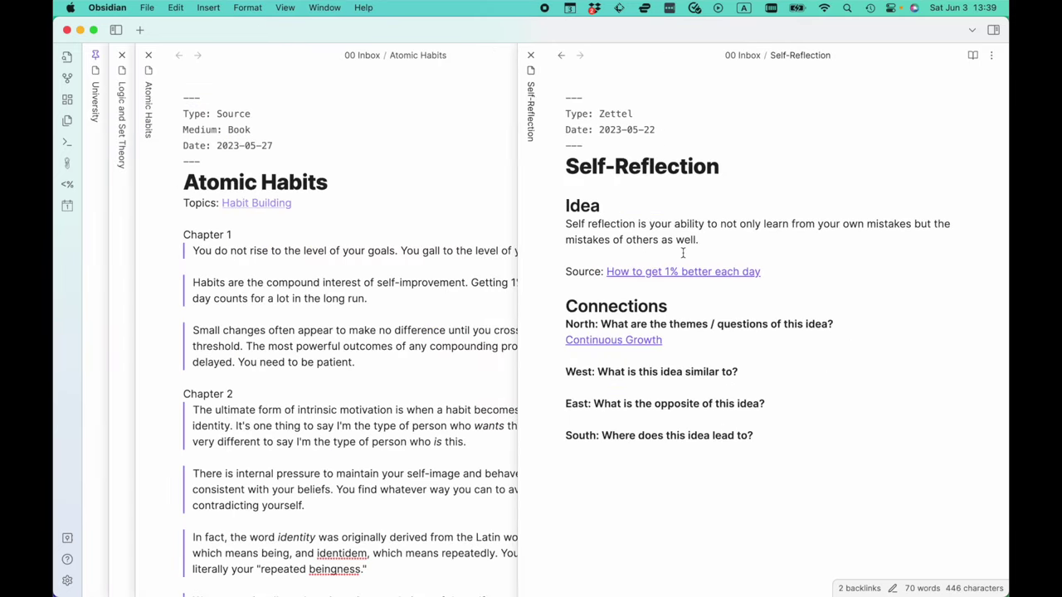
left_click_drag(634, 113, 563, 117)
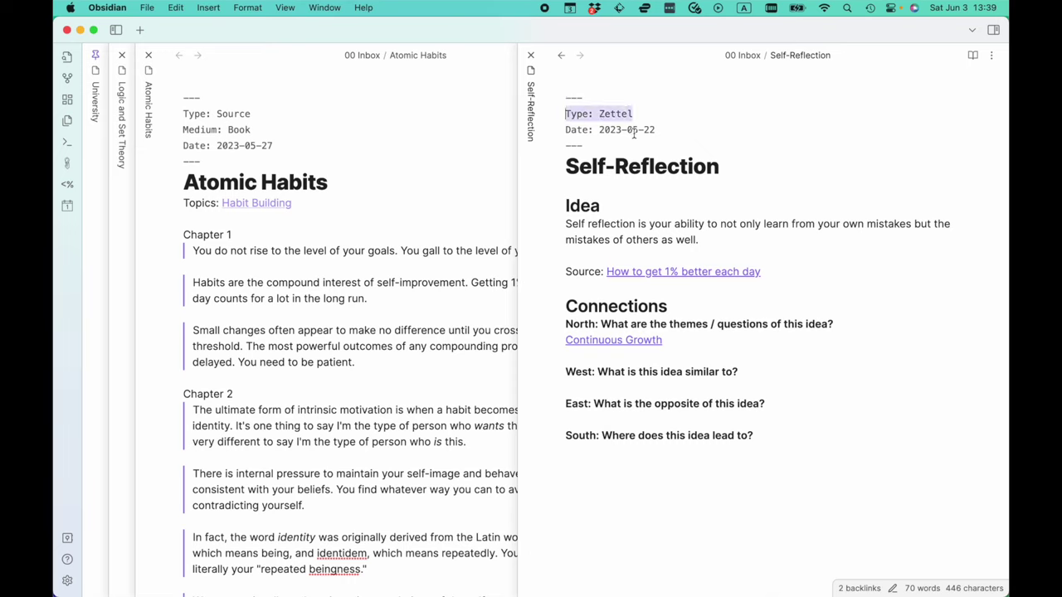
left_click(665, 129)
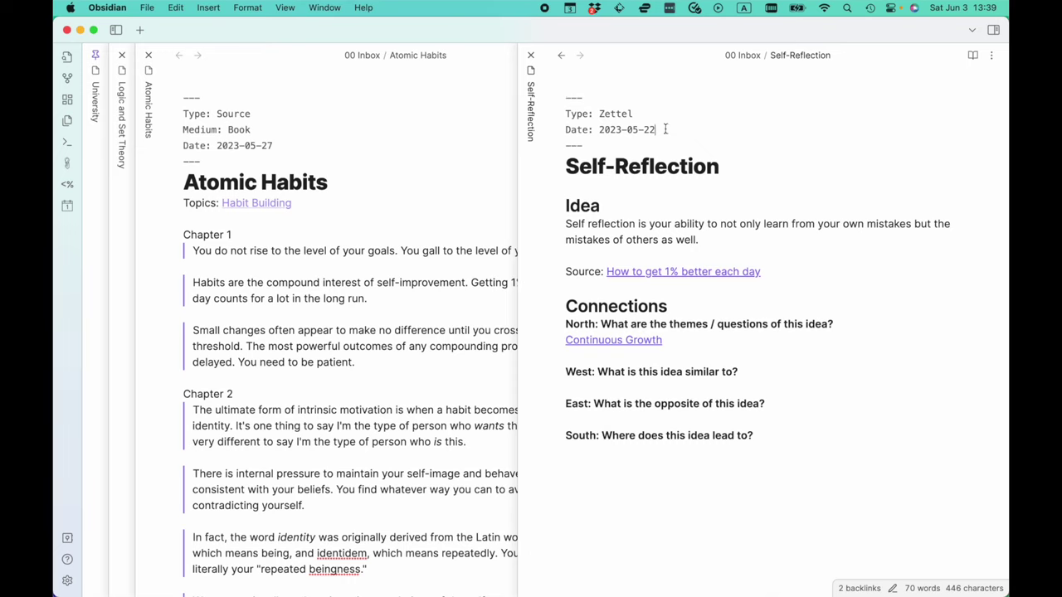
left_click(644, 342)
left_click_drag(661, 111, 567, 109)
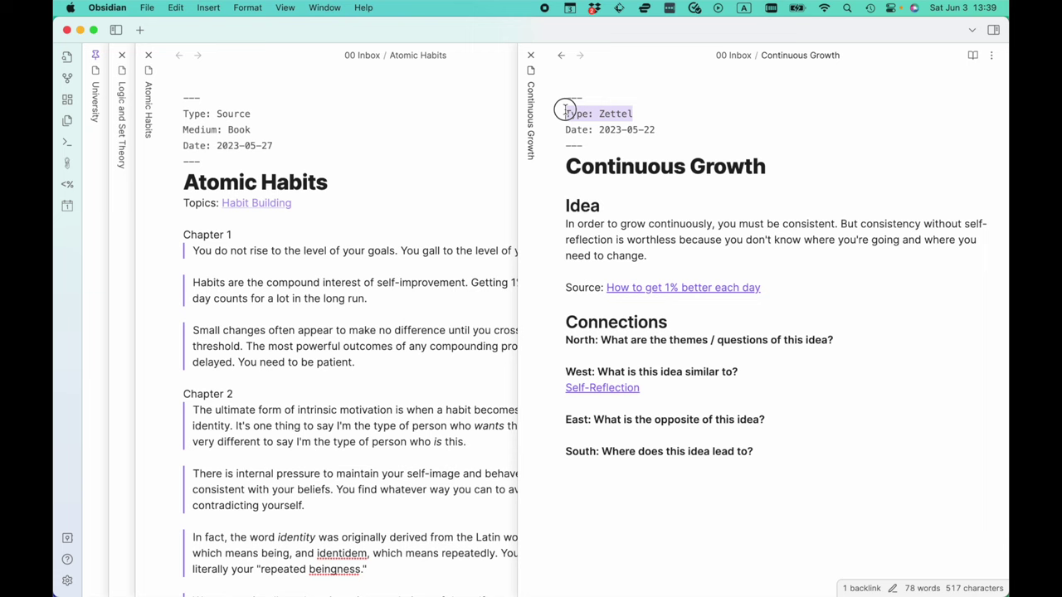
left_click(653, 110)
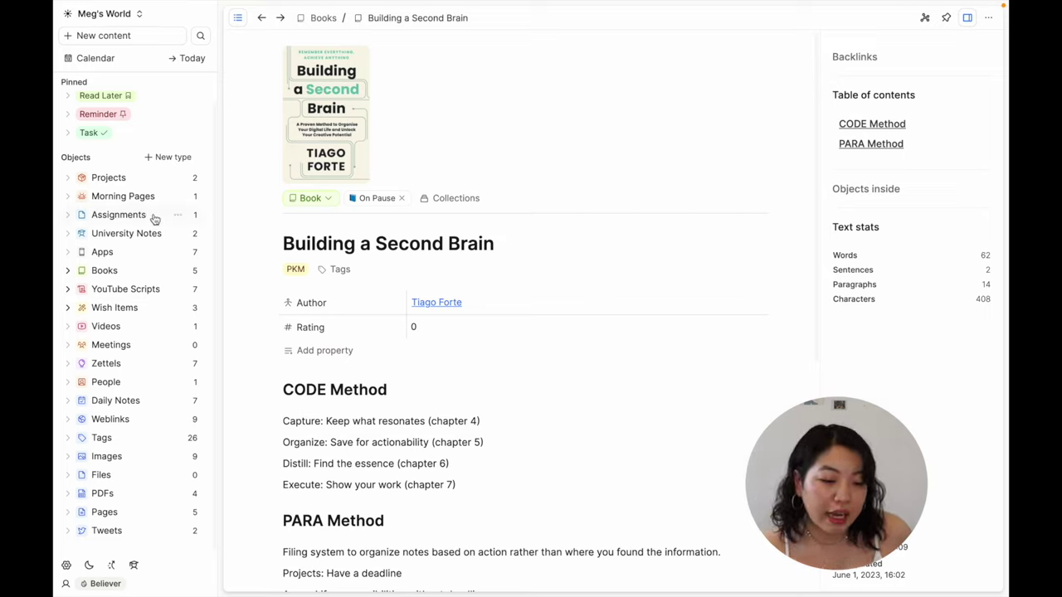
Step: From today's daily note in Capacities, view all content tagged Capacities and return to the note
left_click(189, 59)
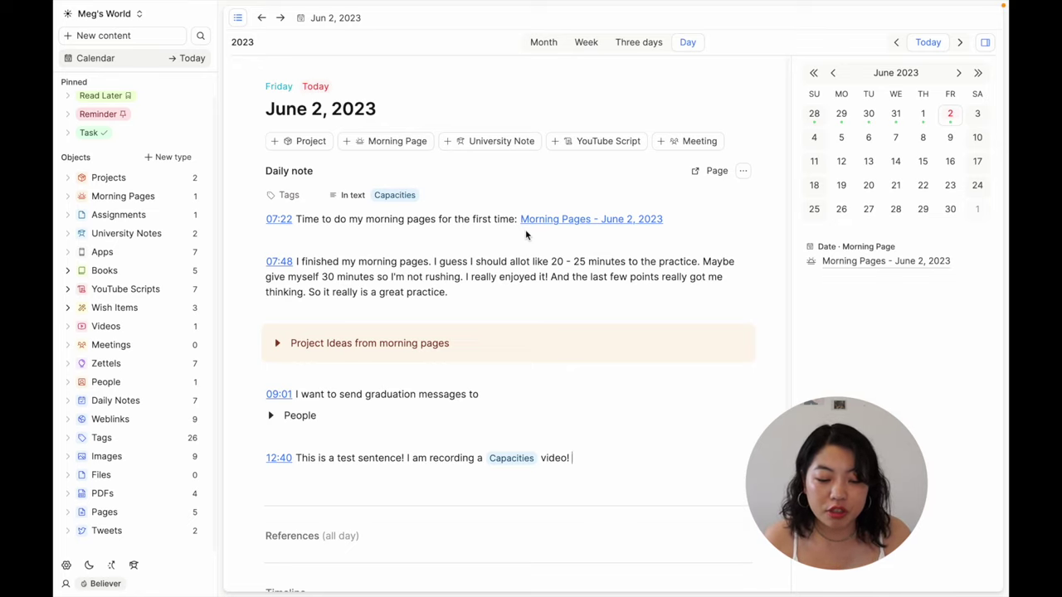
left_click(508, 461)
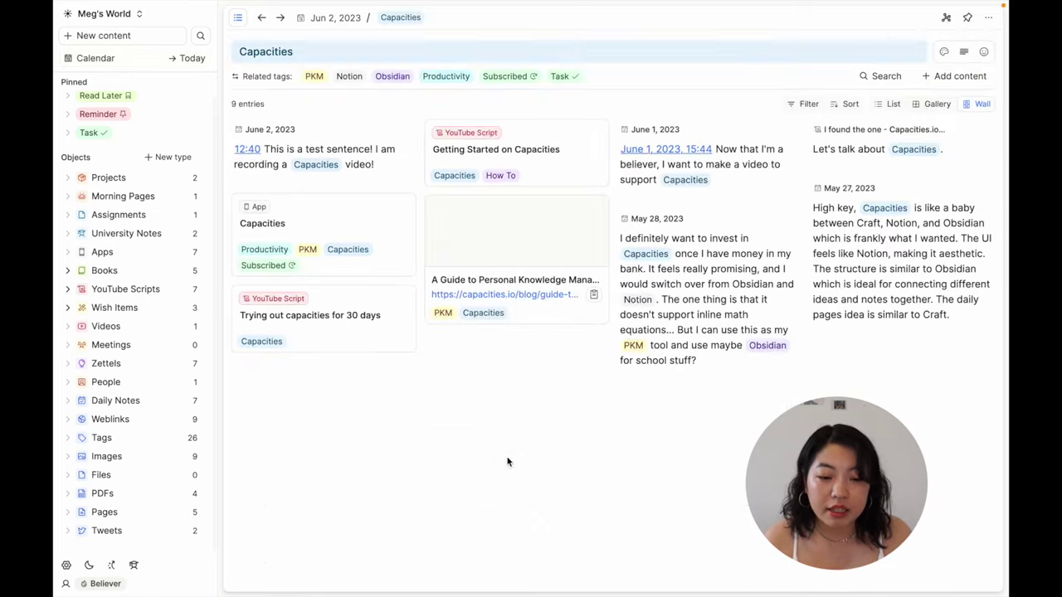
left_click(261, 17)
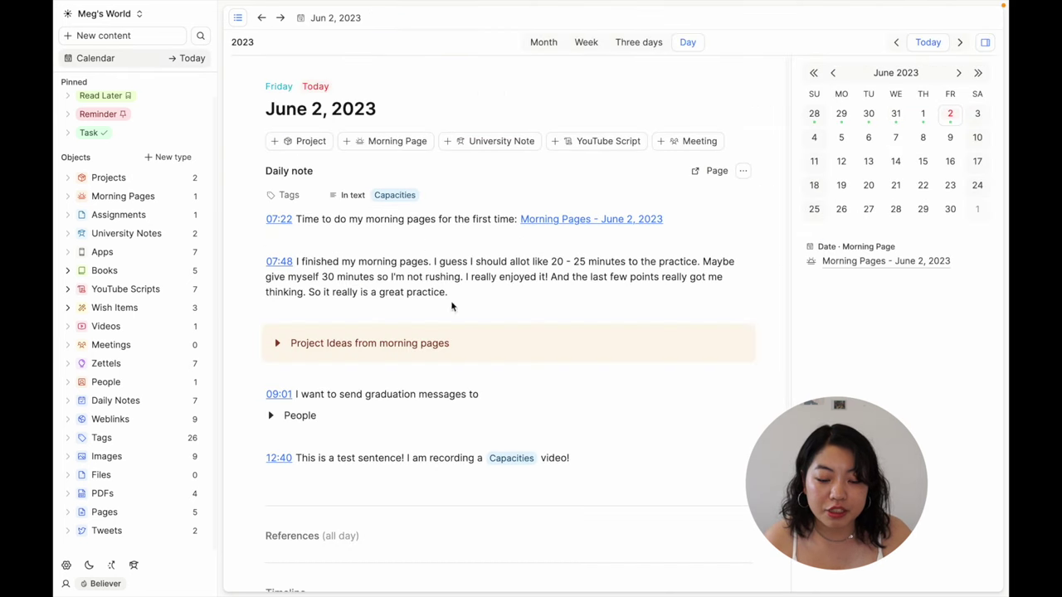
left_click(593, 460)
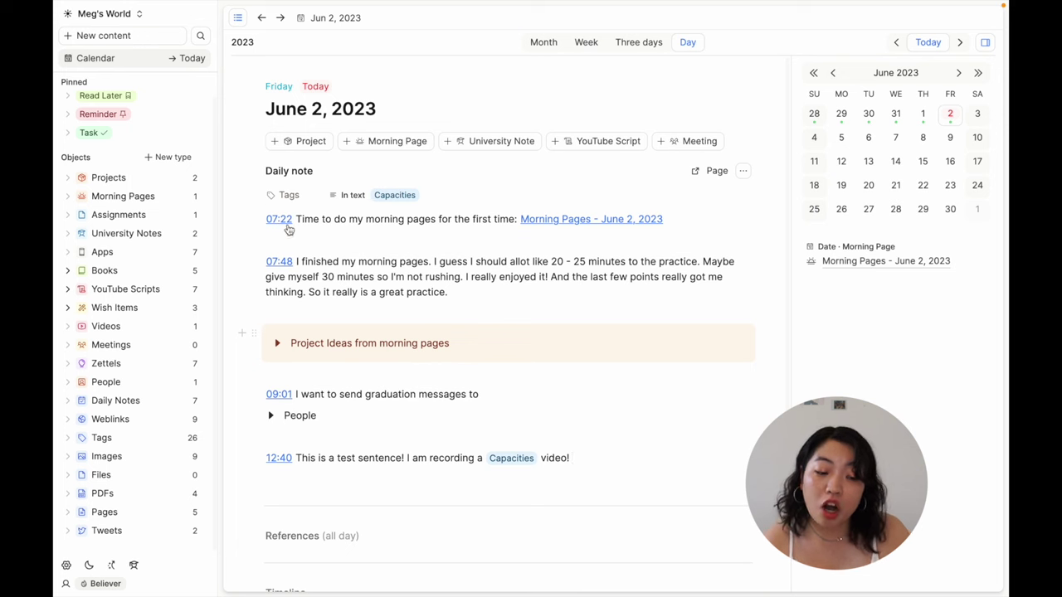
Step: Open the Books dashboard and browse the last edited books
left_click(116, 271)
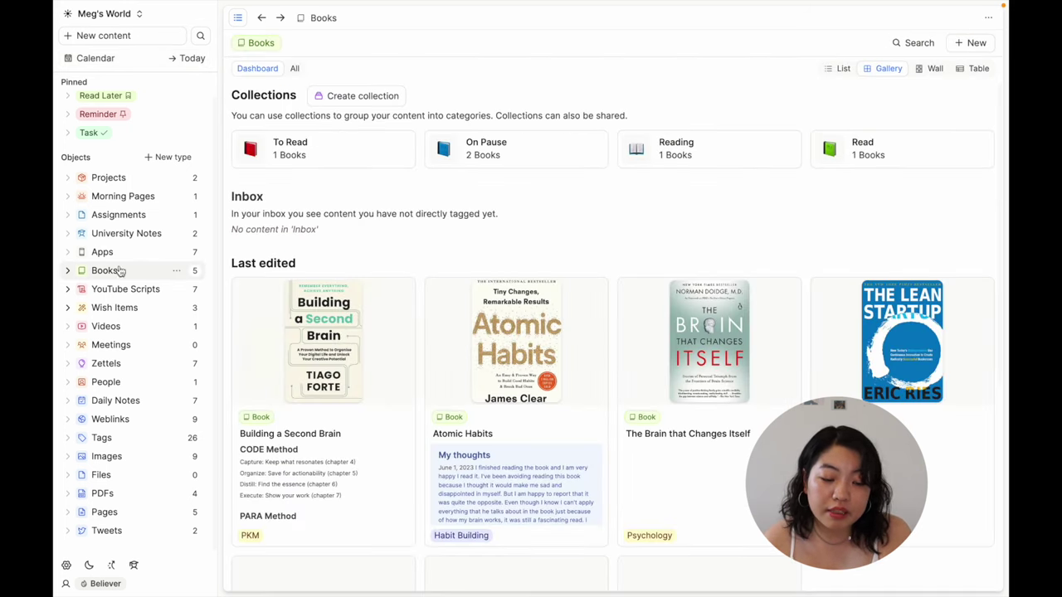
scroll(429, 385, "down", 2)
scroll(371, 448, "down", 3)
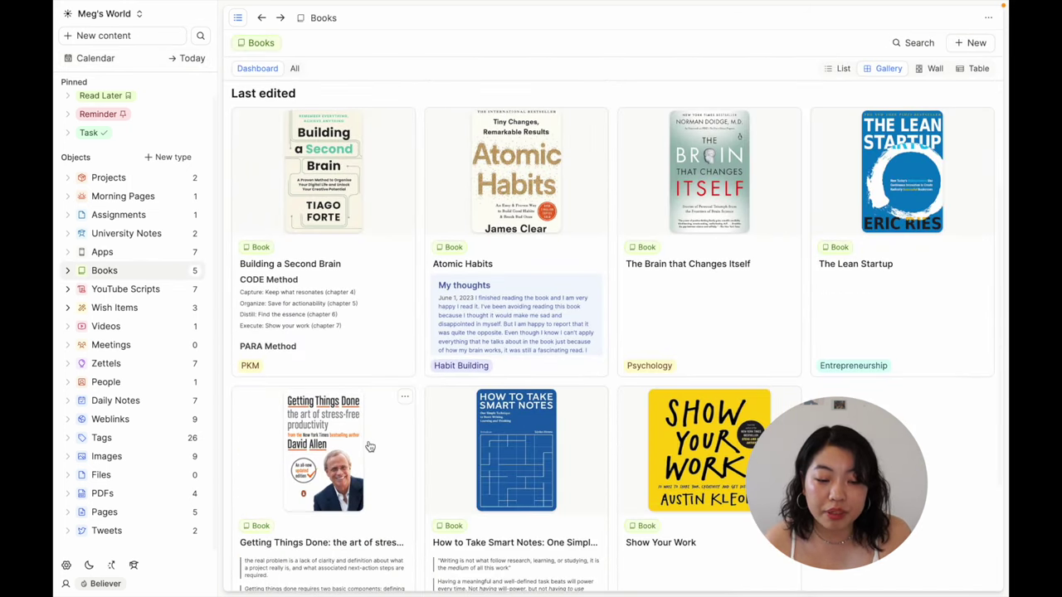
Step: Look over the book cards and their topic tags on the Books dashboard, and open the Tags overview
scroll(370, 447, "up", 1)
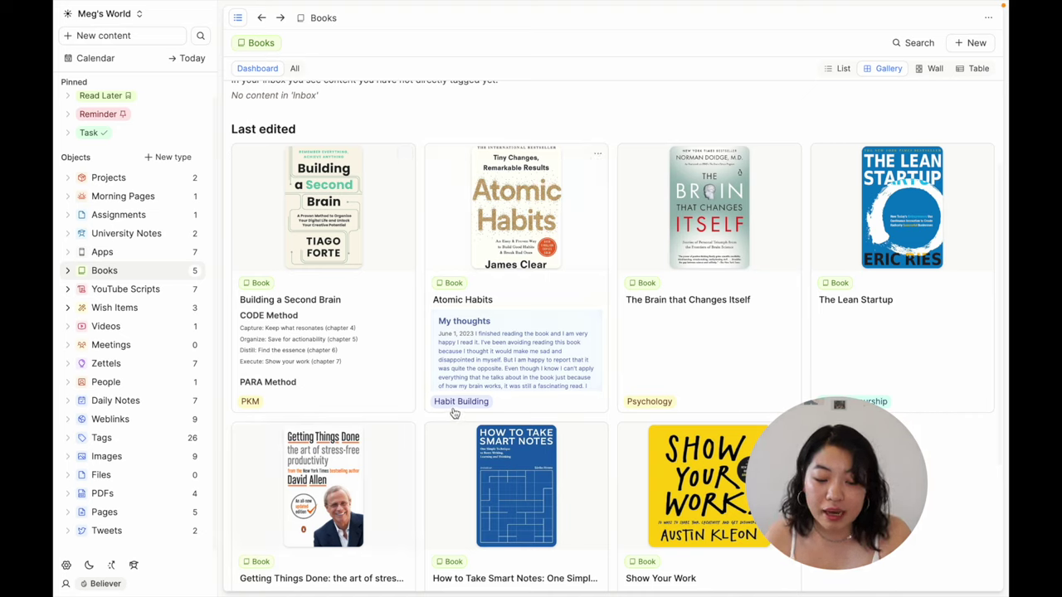
scroll(484, 438, "down", 2)
scroll(483, 438, "up", 4)
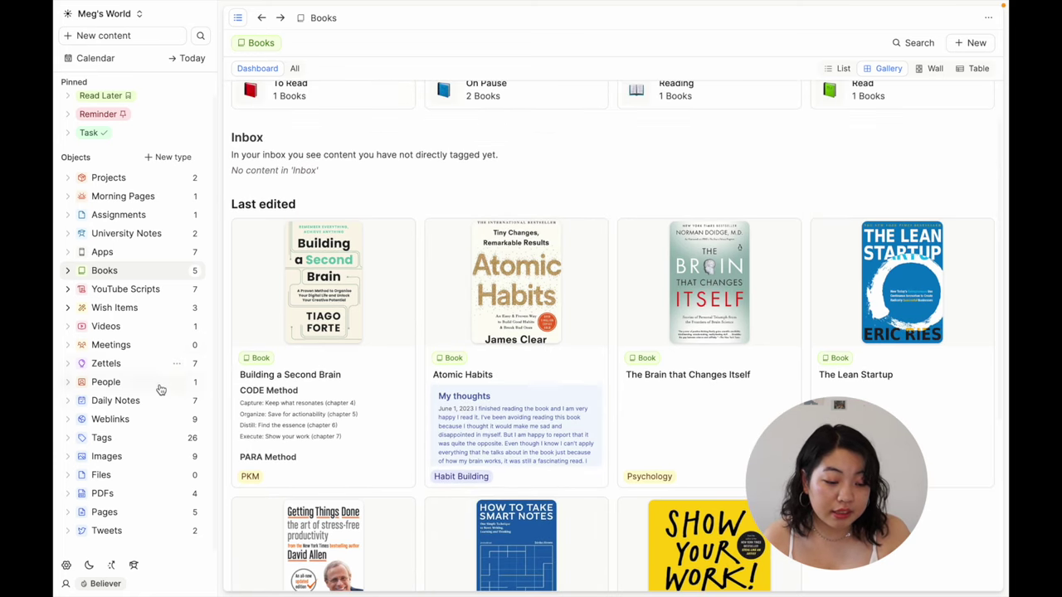
left_click(139, 441)
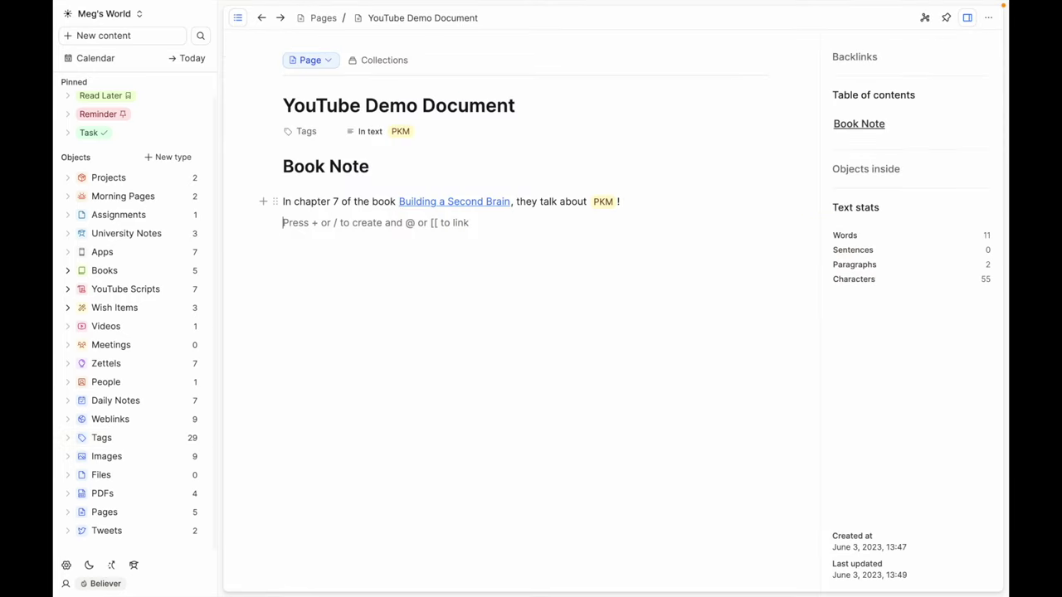
Step: Under Book Note, add the line "In this other book, they talk about Energy Management in chapter 2.", inserting Energy Management as an existing tag
type("In")
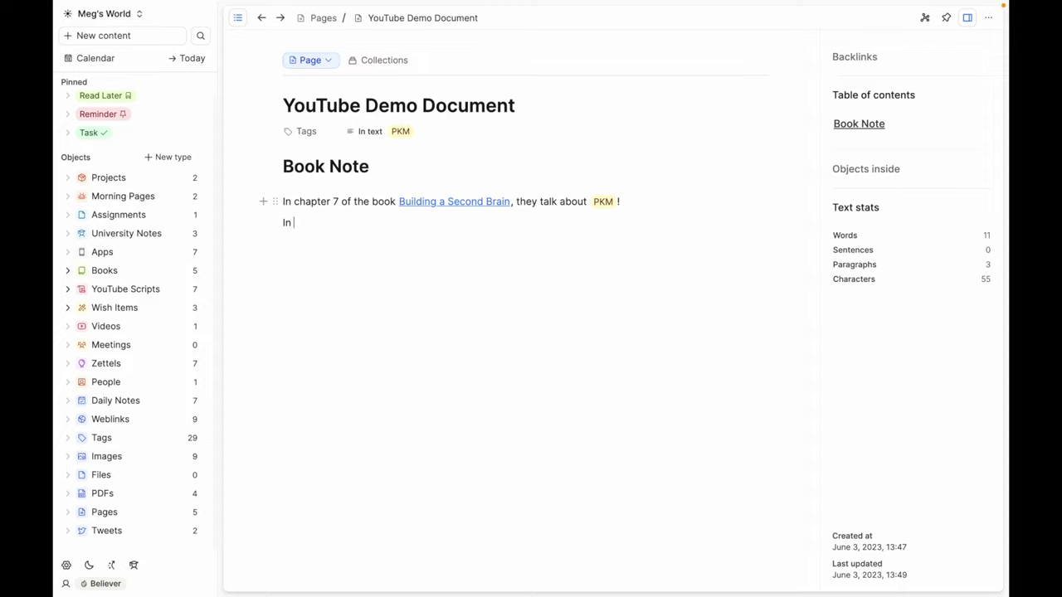
type(" this other book, they")
key("BackSpace")
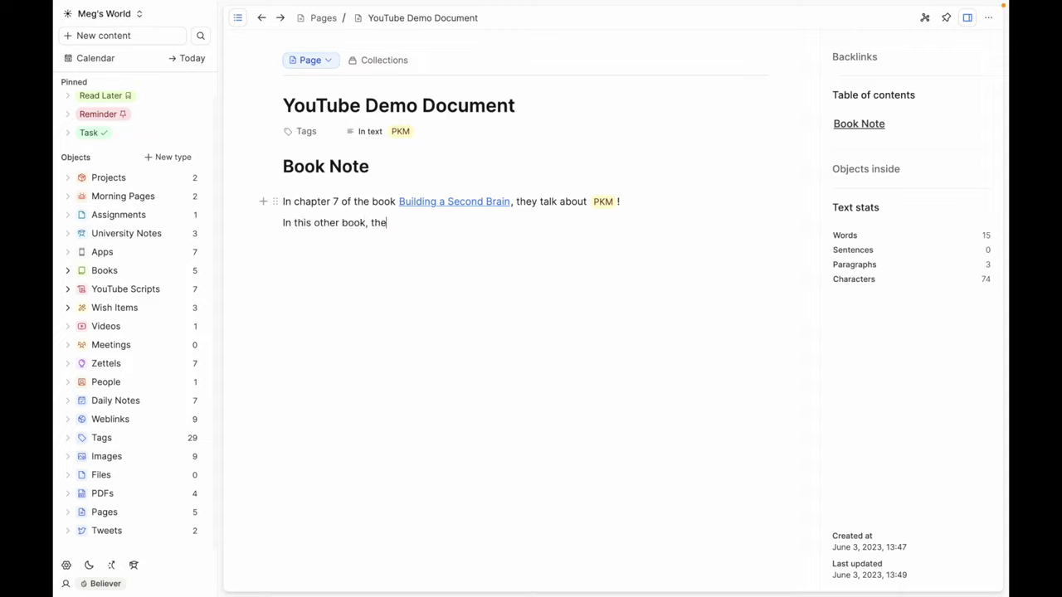
type("y talk about")
type(" #Enere")
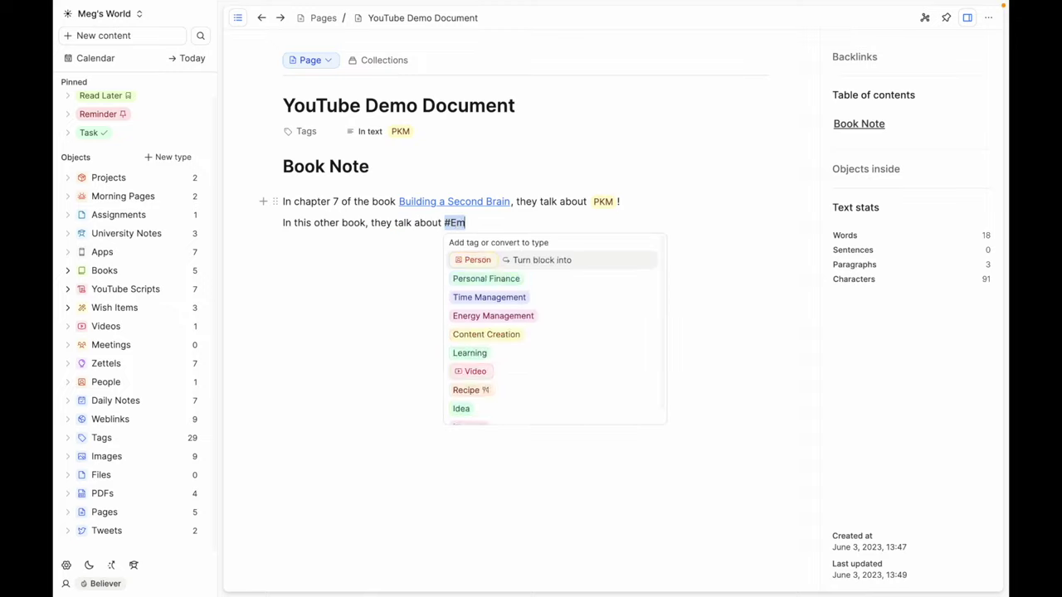
key("BackSpace")
key("BackSpace")
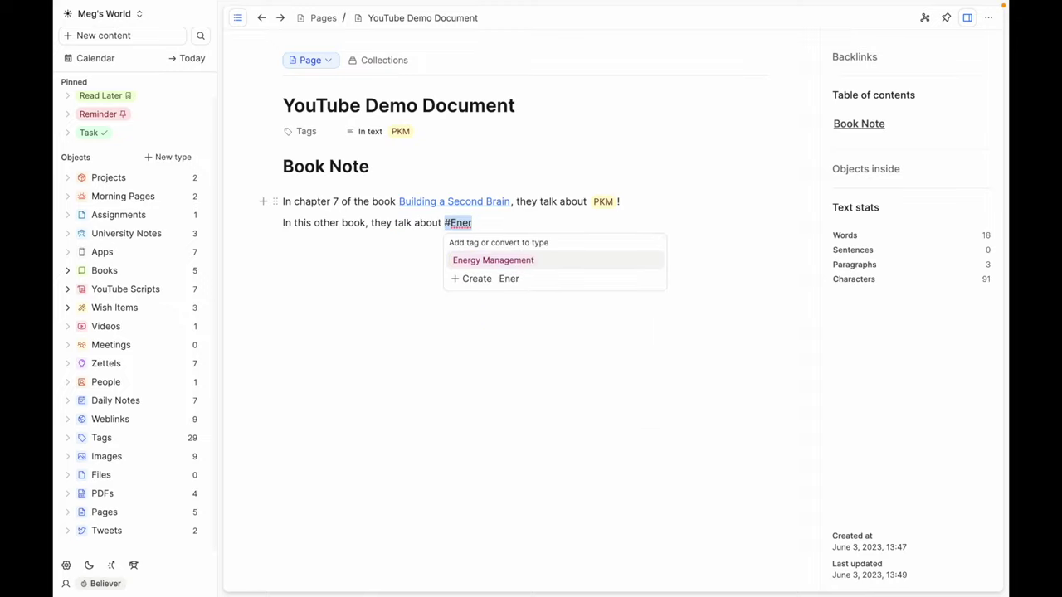
key("Return")
type("in ch")
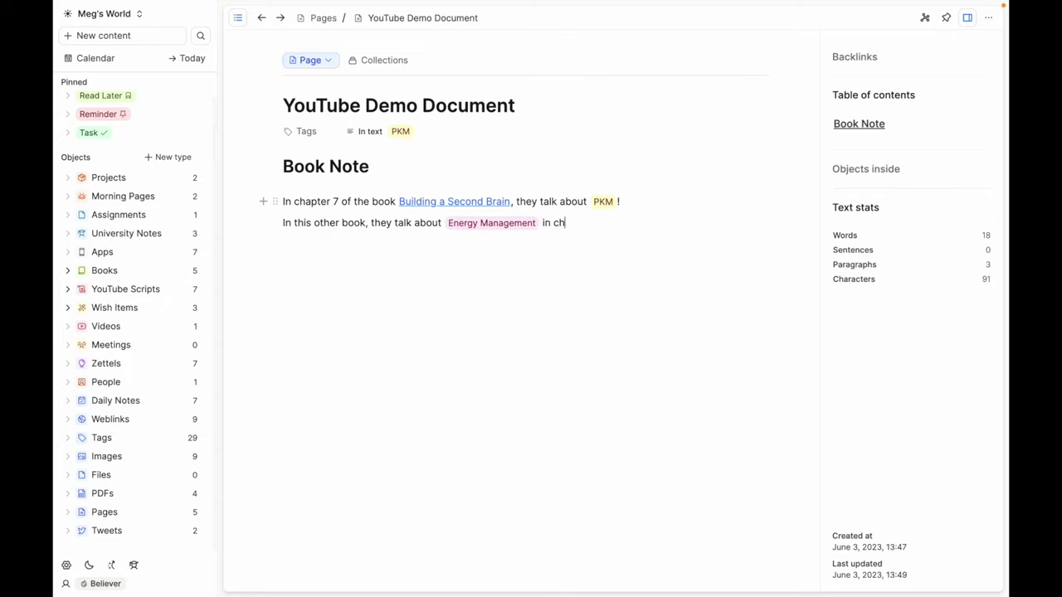
type("apter 2.")
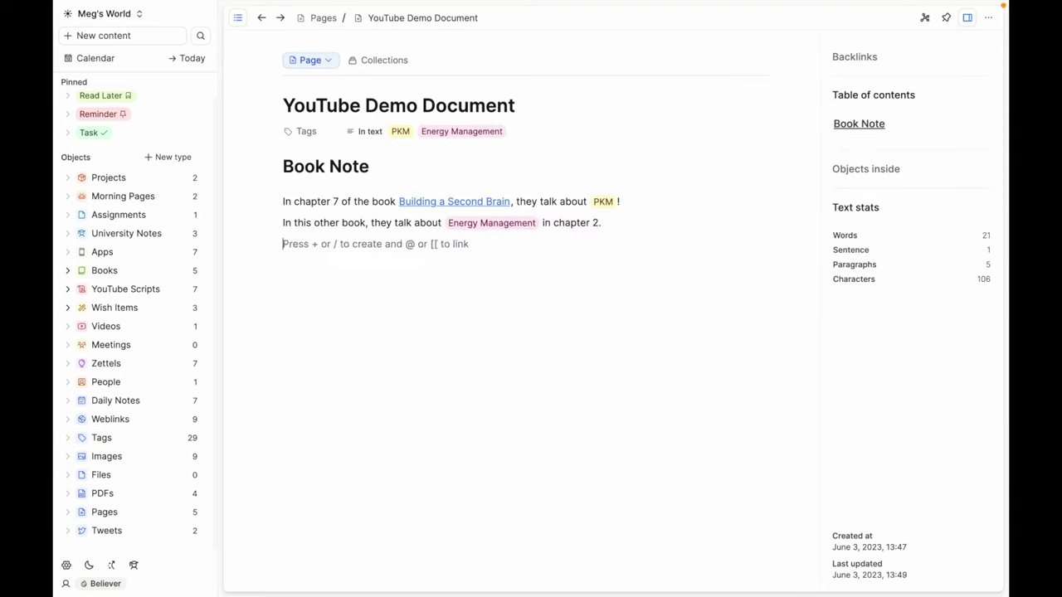
Step: Add the heading "In line math and code" and place a LaTeX block equation a^2+b^2=c^2 beneath it
type("# In line math and code")
key("Return")
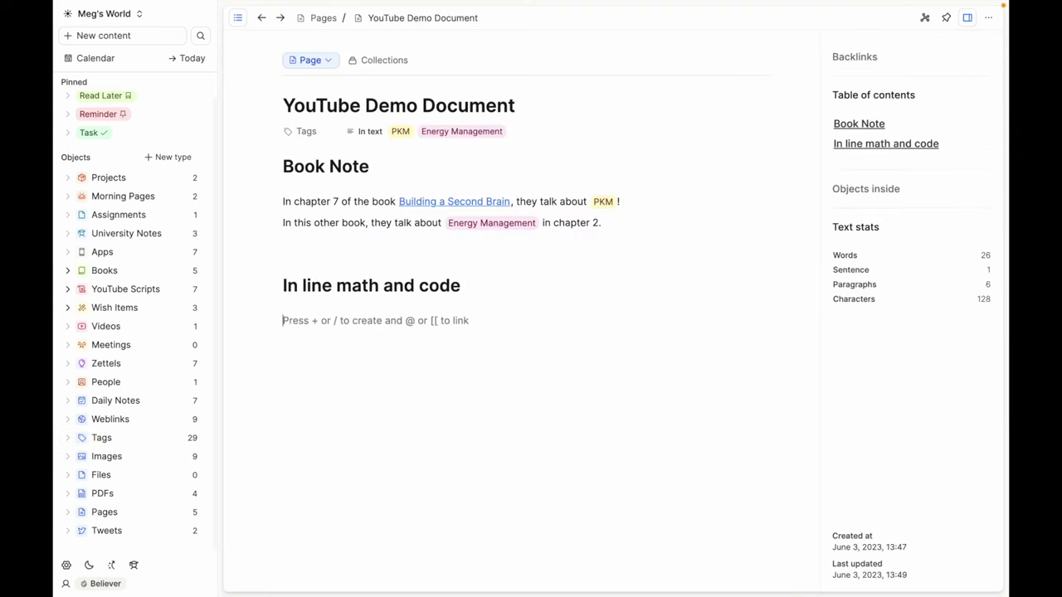
type("/latex")
key("Return")
type("a^2+")
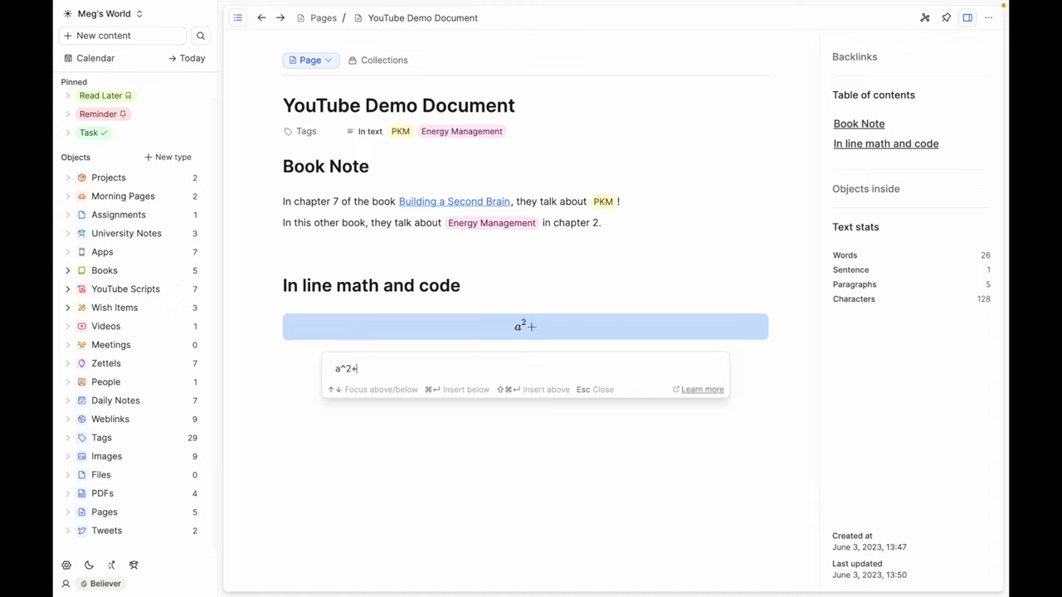
type("b^2=c^2")
key("super+Return")
Step: Below the equation, write "The pythagorian(?) theorem states that a^2+b^2=c^2." with the formula as inline TeX
type("The ")
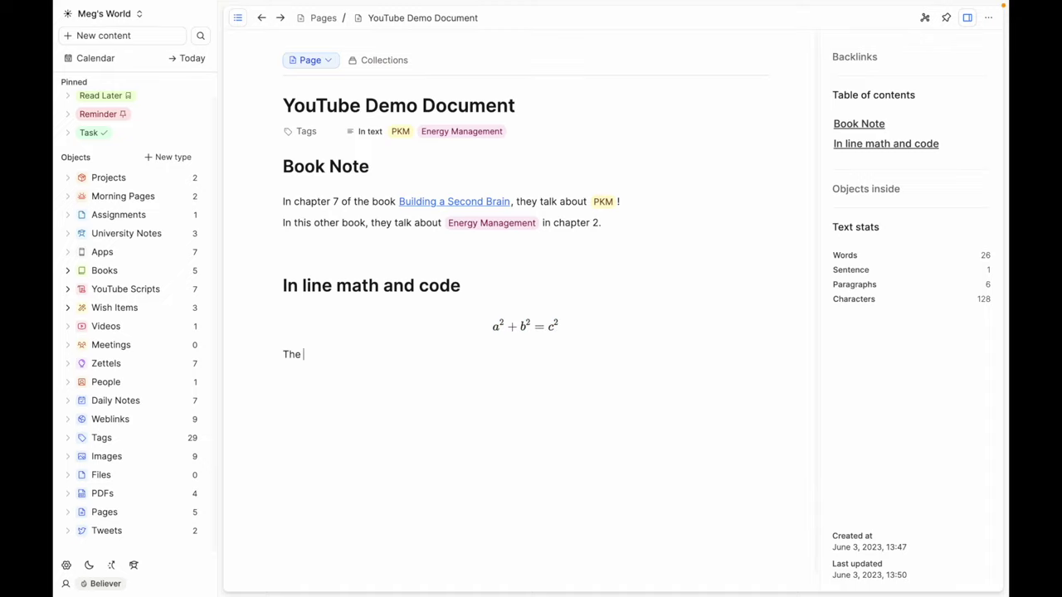
type("pythagorian(?) th")
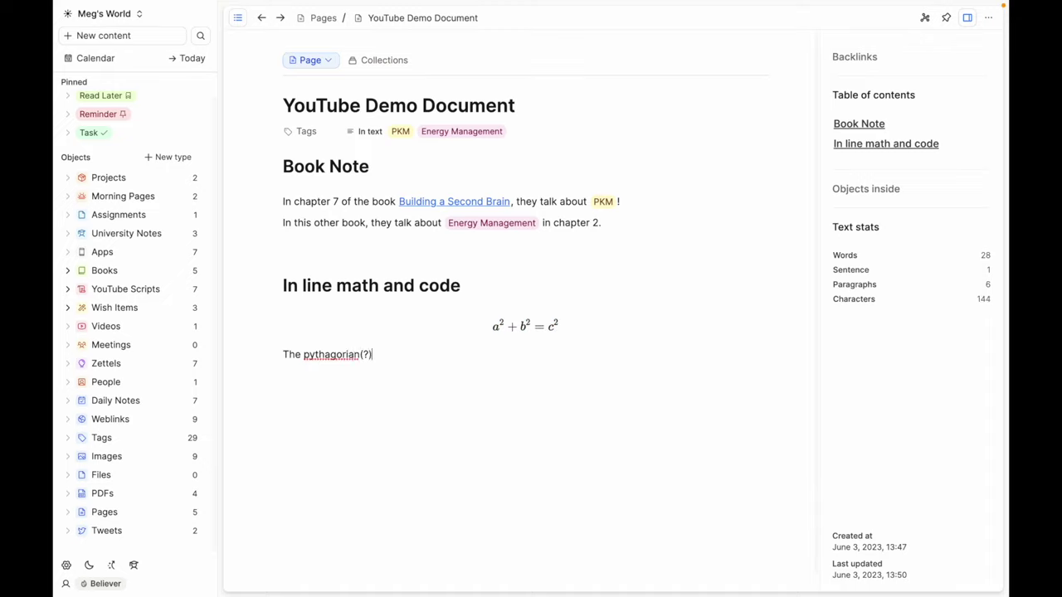
type("eorem states that $$")
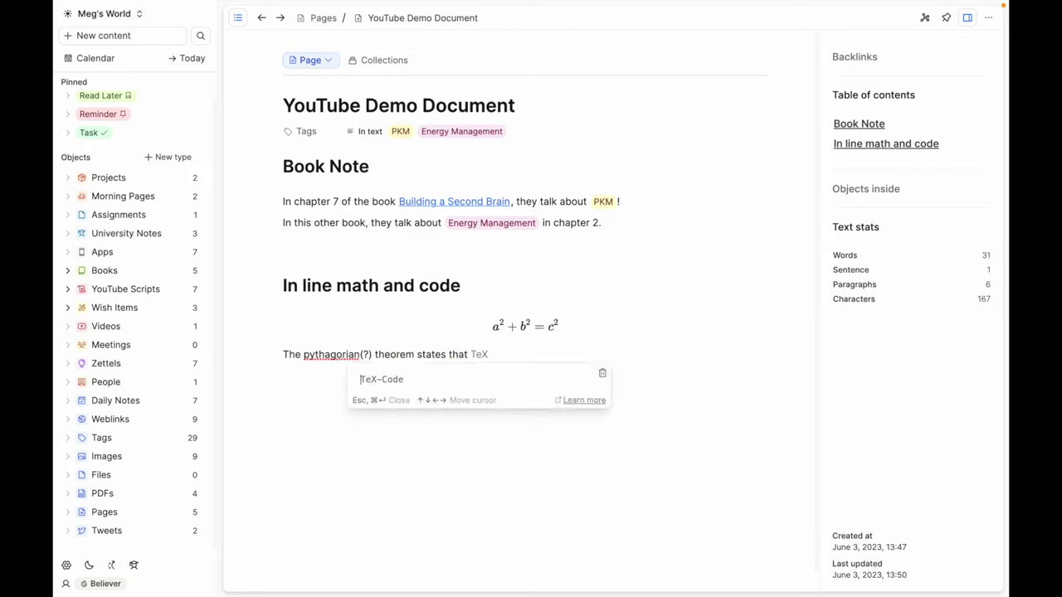
type("a^2+b^2=c^2")
key("super+Return")
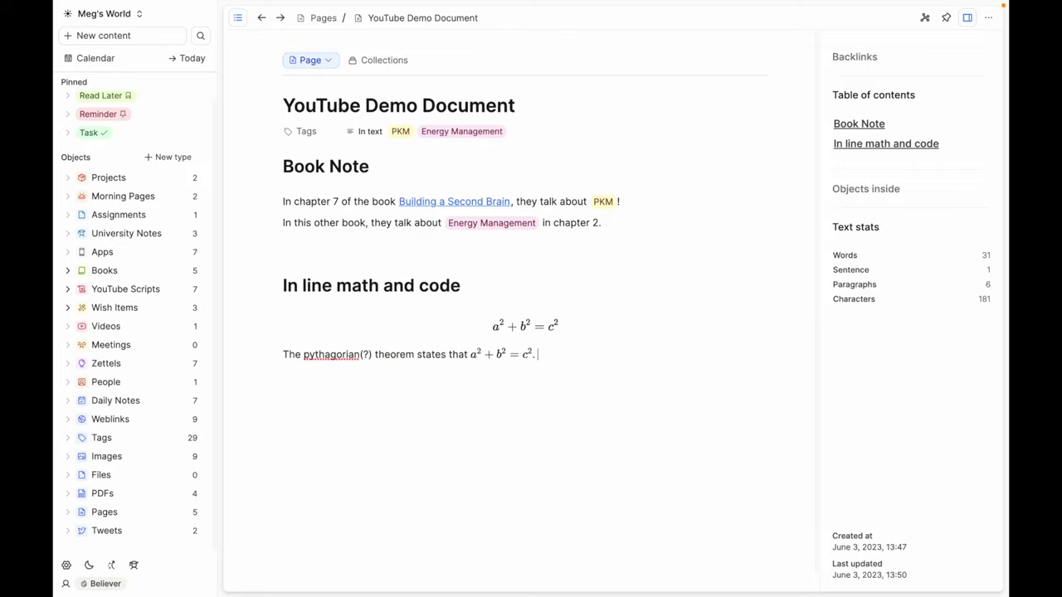
type(".")
Step: Insert a code block below the theorem sentence and write TestFunction(T test){ with print("Hello world!") as its body
key("Return")
type("```")
left_click(308, 402)
scroll(355, 249, "down", 1)
left_click(356, 398)
left_click(358, 421)
type("TestFunction")
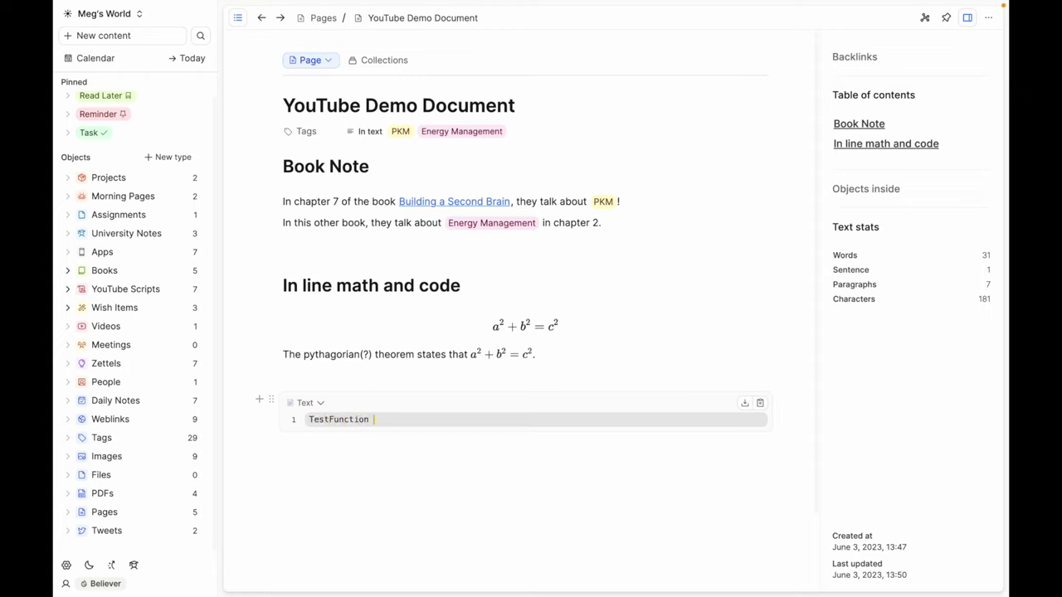
type("(T test){")
key("Return")
type("print(\"Hello world!\")")
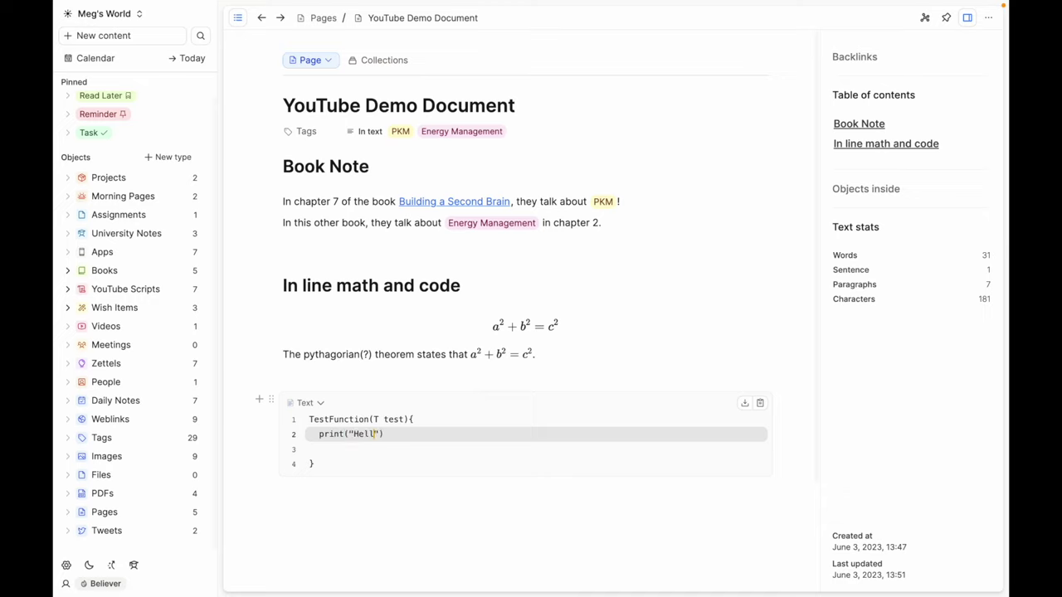
left_click(439, 447)
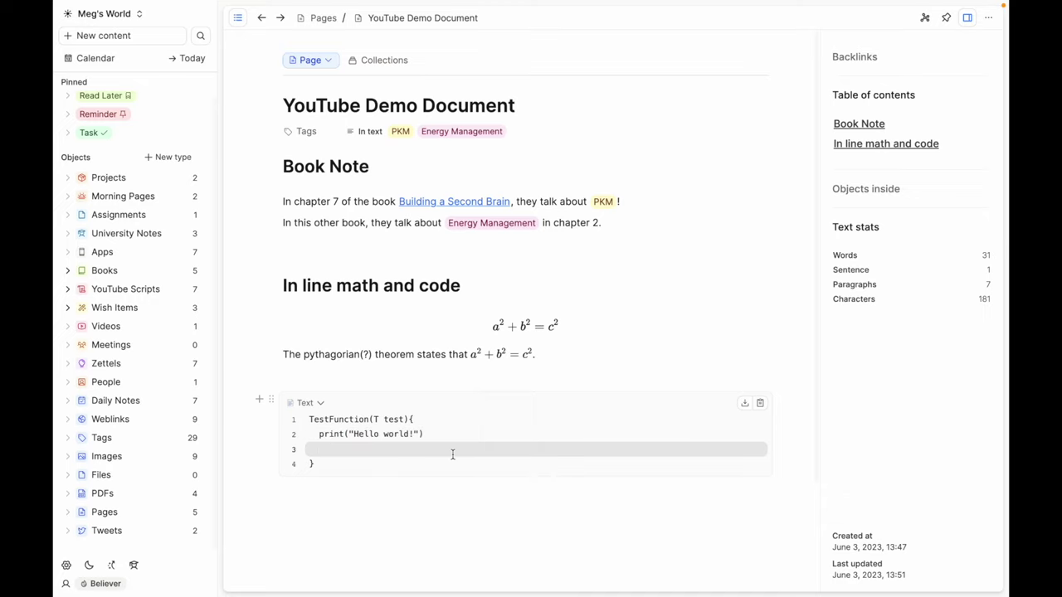
Step: Open the code block's language selection and browse the available programming languages
left_click(305, 402)
scroll(354, 341, "down", 10)
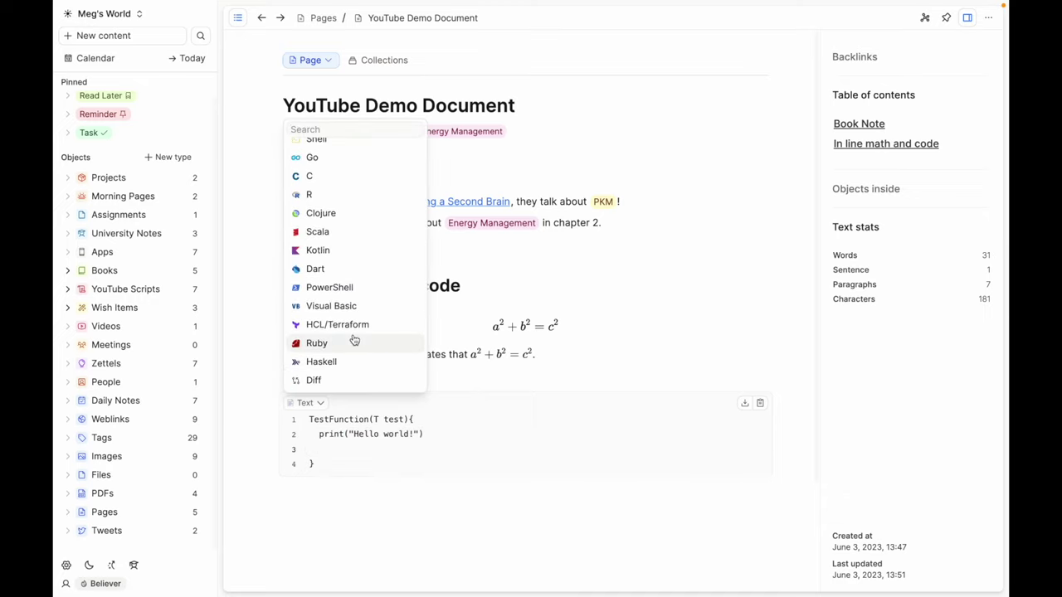